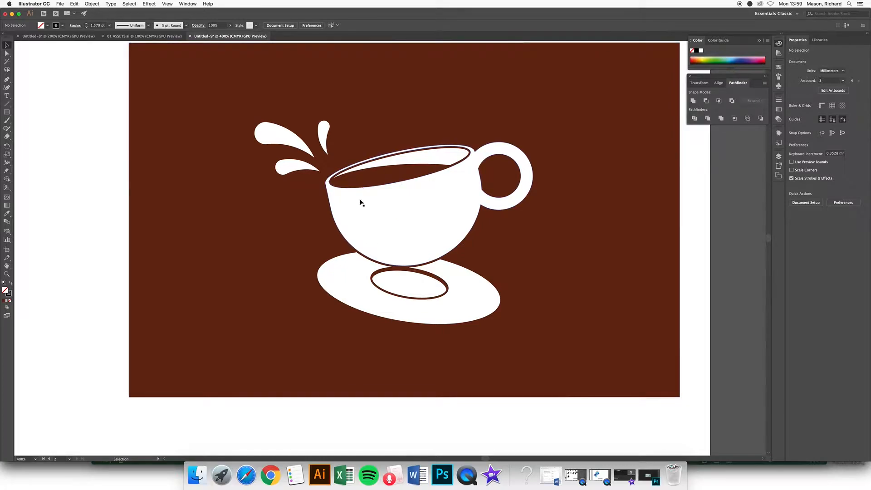
Step: Select all the cup, saucer and splash outlines and swap fill and stroke to make them solid black
{"action": "scroll", "coordinate": [180, 164], "scroll_direction": "up", "scroll_amount": 2}
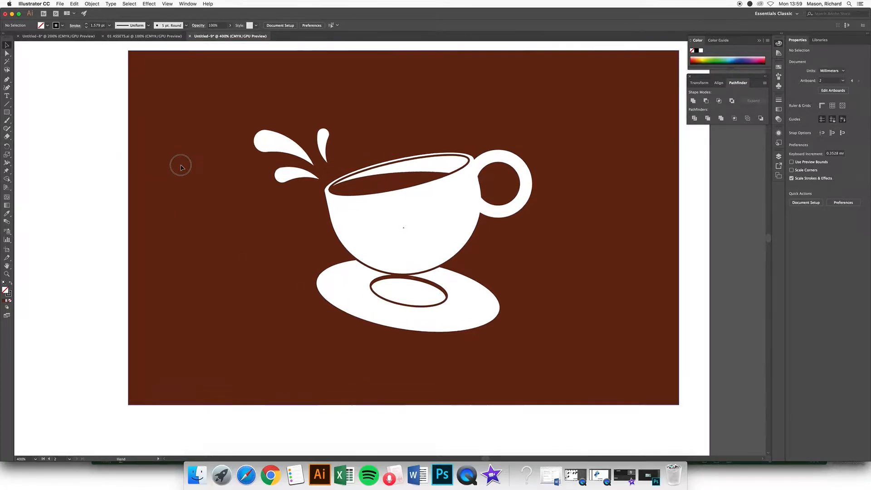
{"action": "left_click_drag", "start_coordinate": [119, 198], "coordinate": [302, 200]}
{"action": "left_click_drag", "start_coordinate": [209, 205], "coordinate": [446, 205]}
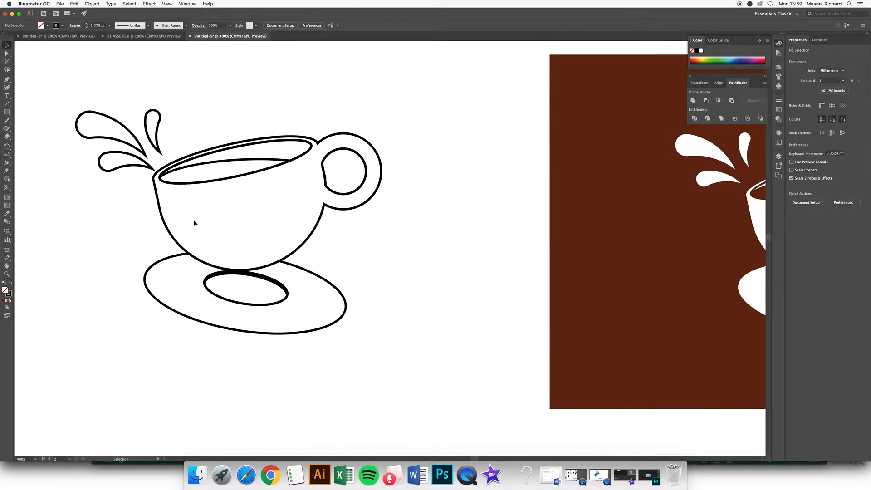
{"action": "left_click_drag", "start_coordinate": [194, 222], "coordinate": [216, 220]}
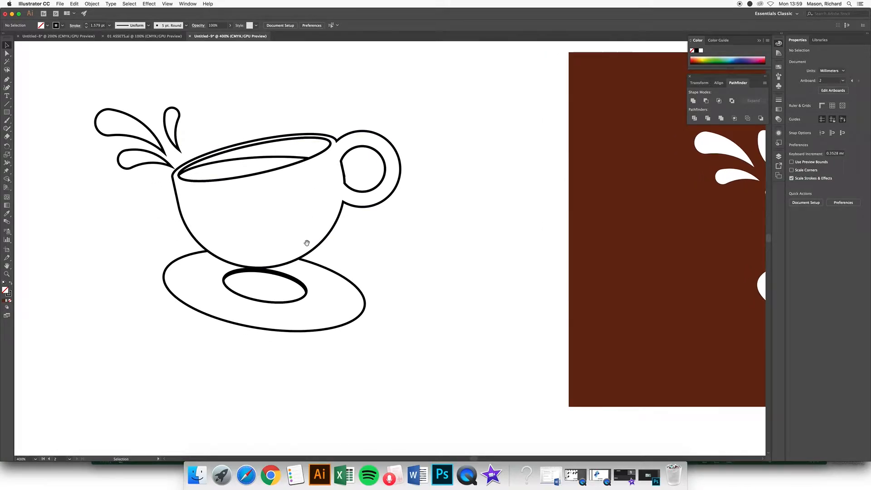
{"action": "left_click_drag", "start_coordinate": [306, 243], "coordinate": [311, 241]}
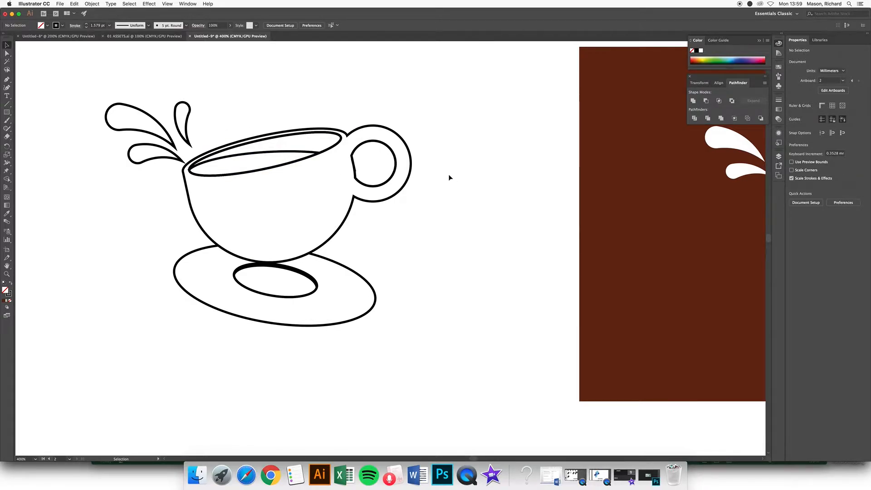
{"action": "mouse_move", "coordinate": [450, 275]}
{"action": "left_mouse_down"}
{"action": "mouse_move", "coordinate": [448, 268]}
{"action": "mouse_move", "coordinate": [457, 268]}
{"action": "left_mouse_up"}
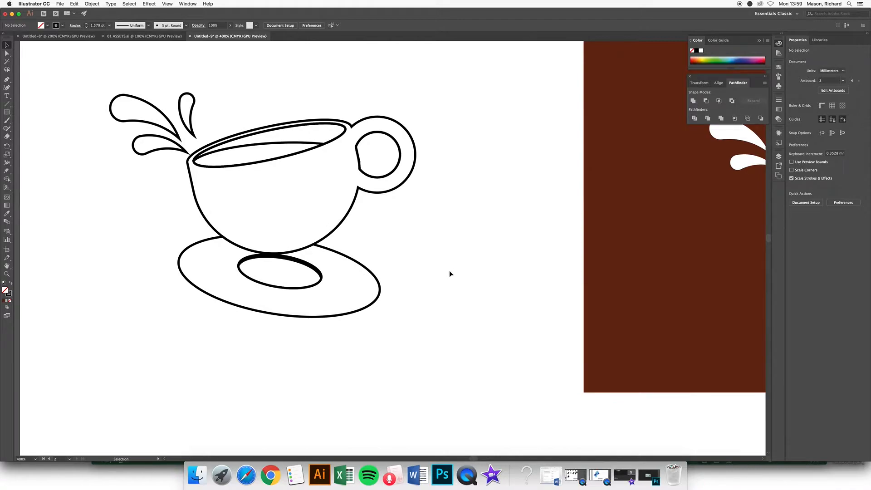
{"action": "scroll", "coordinate": [450, 272], "scroll_direction": "down", "scroll_amount": 1}
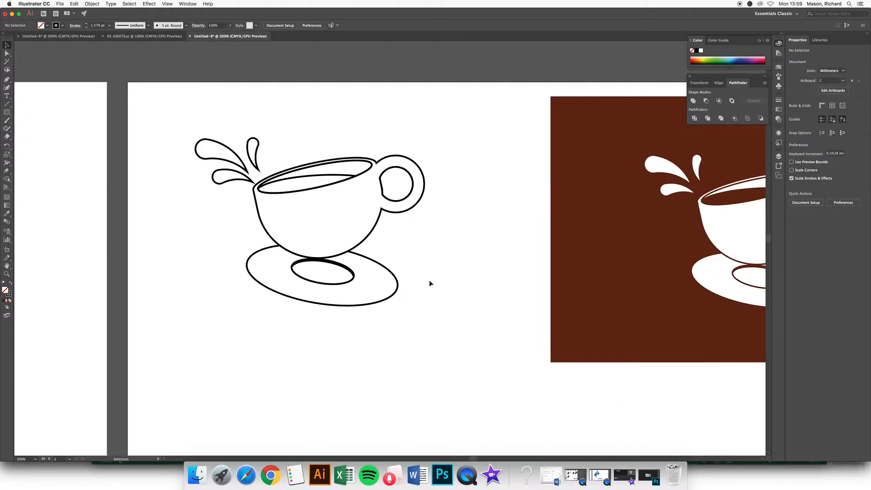
{"action": "left_click_drag", "start_coordinate": [207, 111], "coordinate": [446, 338]}
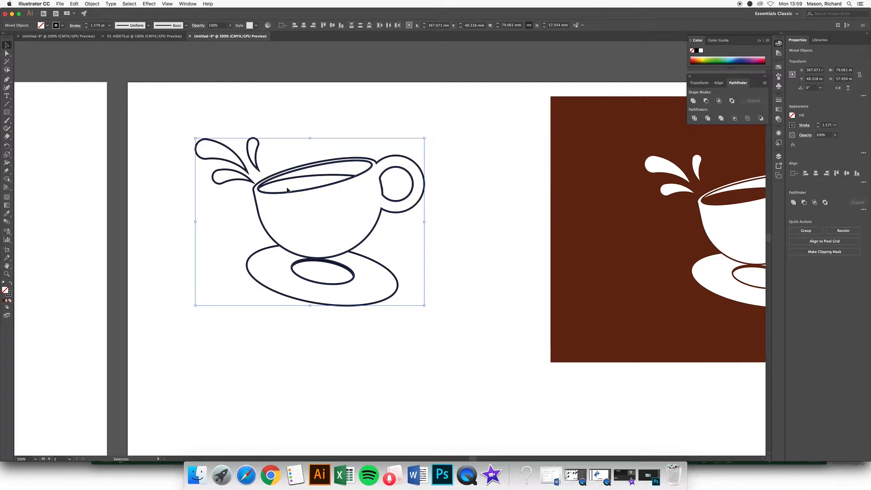
{"action": "left_click", "coordinate": [11, 284]}
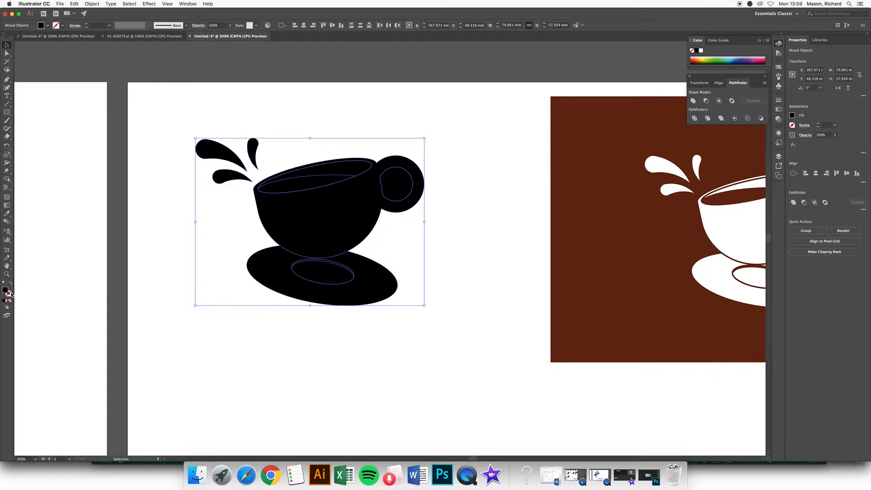
Step: Give the black cup shapes a thin white 1 pt stroke
{"action": "left_click", "coordinate": [701, 51]}
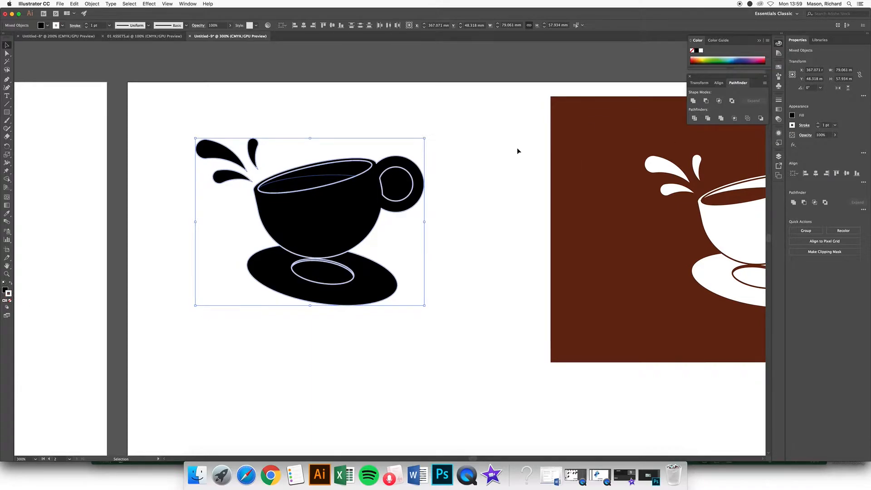
{"action": "left_click", "coordinate": [444, 191]}
{"action": "scroll", "coordinate": [456, 222], "scroll_direction": "down", "scroll_amount": 2}
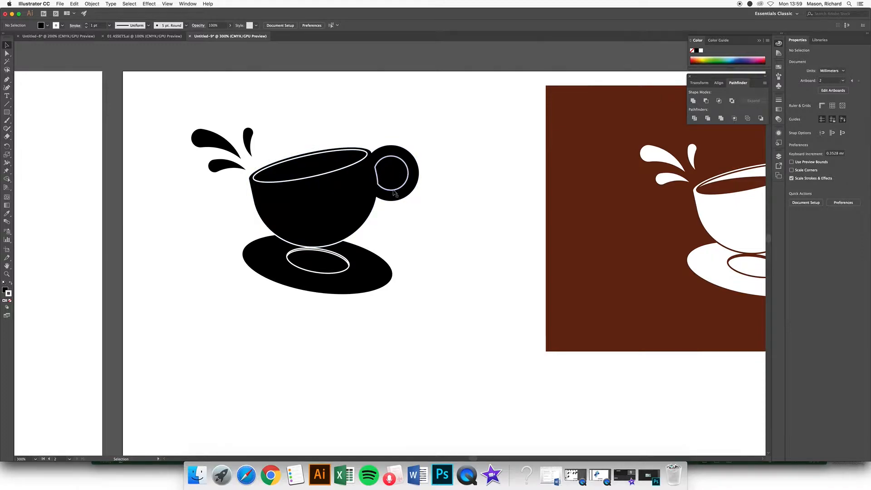
Step: Ungroup the finished logo's brown background group
{"action": "left_click_drag", "start_coordinate": [423, 247], "coordinate": [377, 241]}
{"action": "left_click_drag", "start_coordinate": [400, 202], "coordinate": [424, 229]}
{"action": "scroll", "coordinate": [403, 271], "scroll_direction": "down", "scroll_amount": 1}
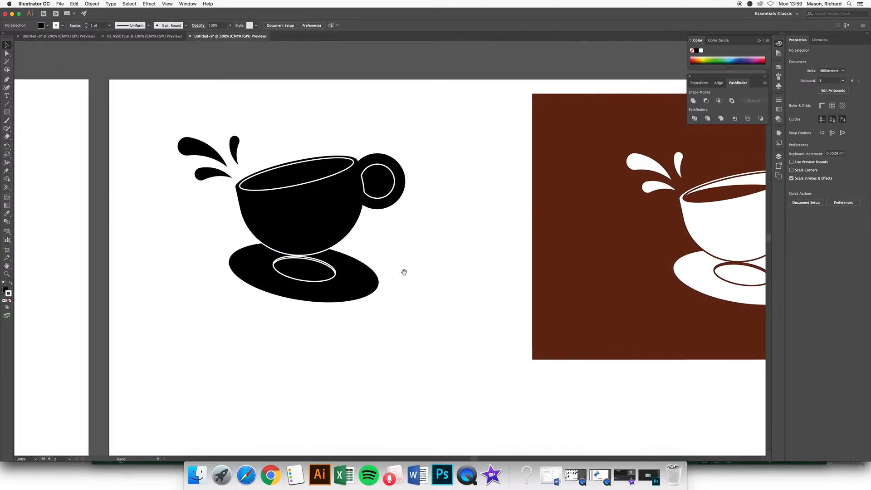
{"action": "left_click", "coordinate": [609, 235]}
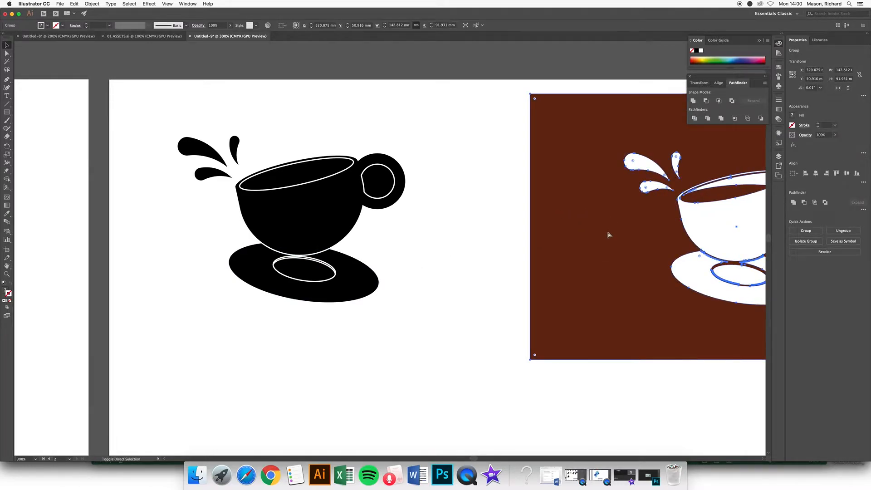
{"action": "key", "text": "super+shift+g"}
Step: Place a copy of the brown rectangle behind the black cup, then reselect all cup shapes
{"action": "left_click_drag", "start_coordinate": [570, 229], "coordinate": [224, 233]}
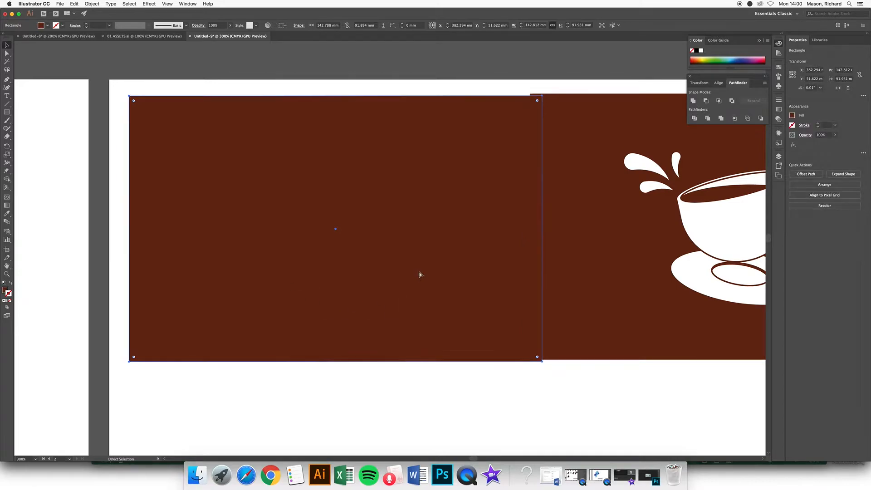
{"action": "key", "text": "super+shift+bracketleft"}
{"action": "left_click", "coordinate": [383, 368]}
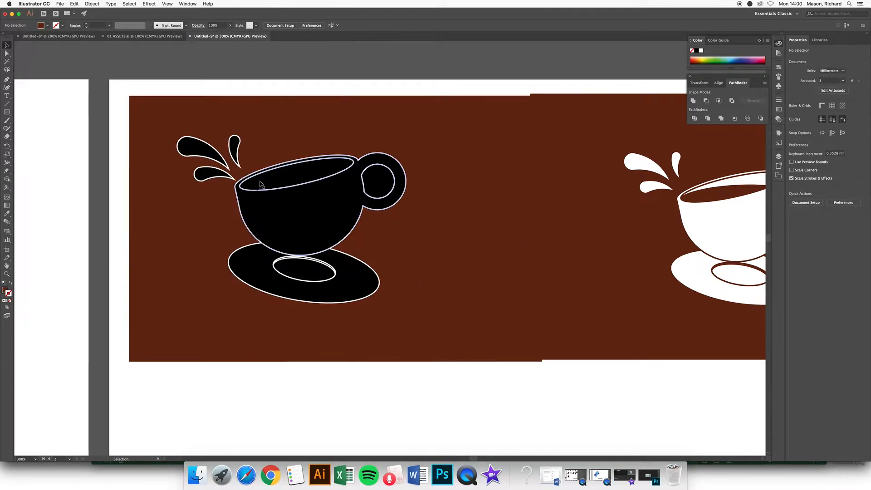
{"action": "left_click", "coordinate": [394, 164]}
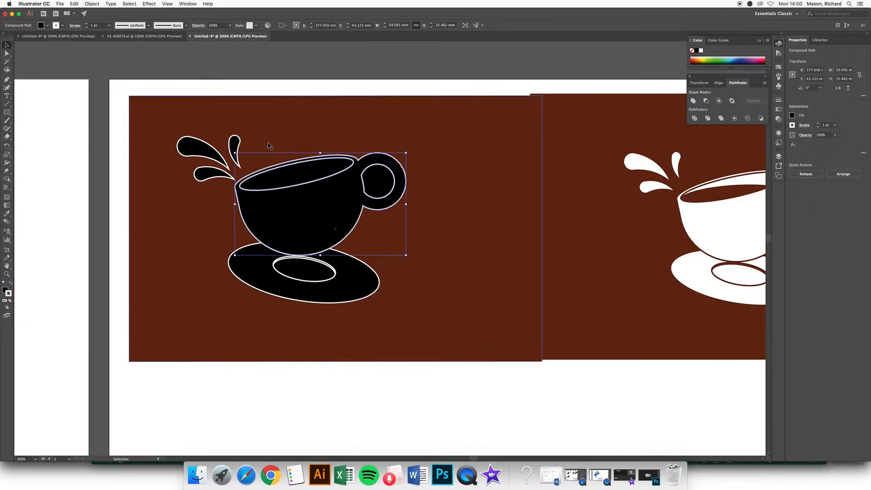
{"action": "left_click_drag", "start_coordinate": [167, 63], "coordinate": [451, 183]}
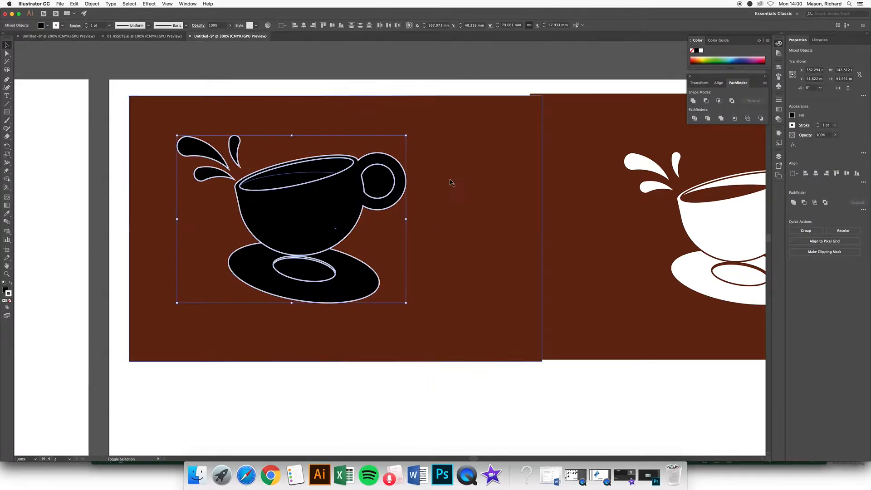
Step: Eyedropper the brown background colour onto the cup's strokes, then deselect the artwork
{"action": "left_click", "coordinate": [6, 214]}
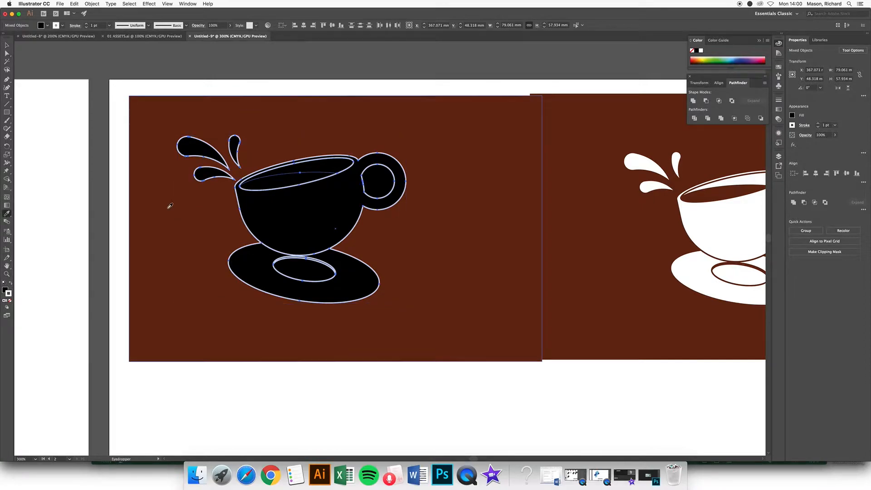
{"action": "left_click", "coordinate": [168, 207], "text": "shift"}
{"action": "left_click", "coordinate": [7, 45]}
{"action": "left_click", "coordinate": [182, 56]}
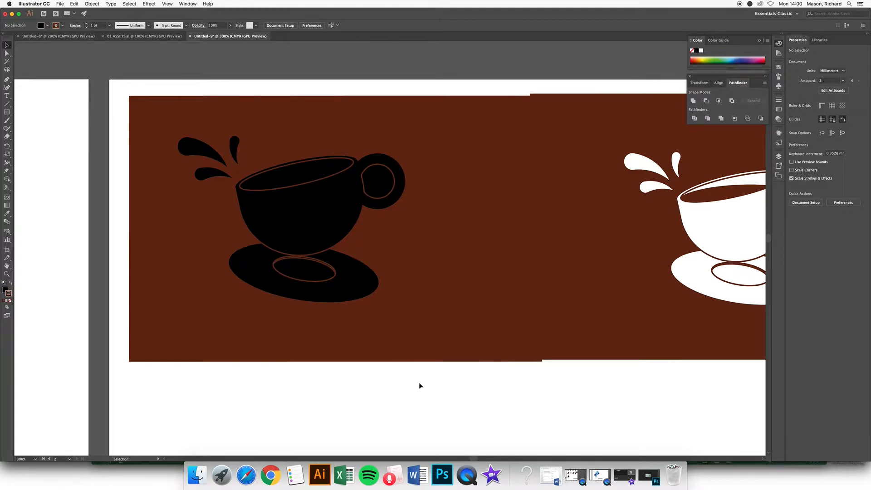
Step: Undo back to the plain black outline cup, removing the brown rectangle copy
{"action": "key", "text": "super+z"}
{"action": "key", "text": "super+z"}
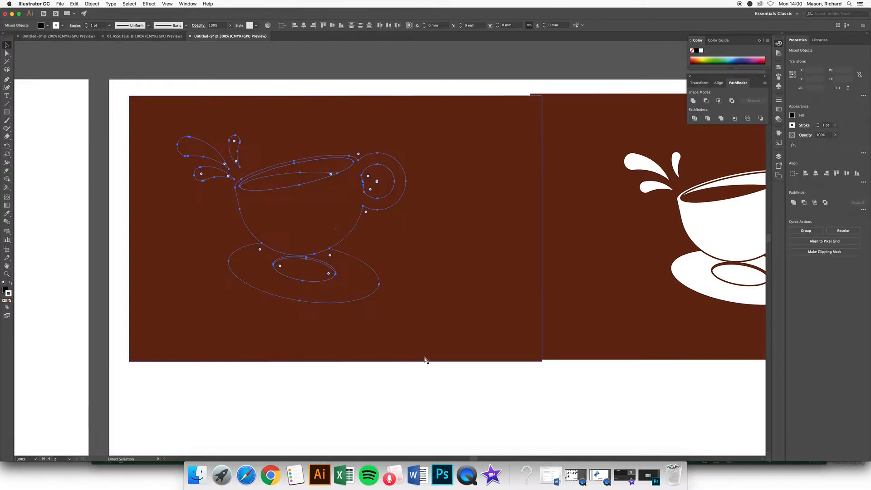
{"action": "left_click", "coordinate": [456, 347]}
{"action": "key", "text": "super+minus"}
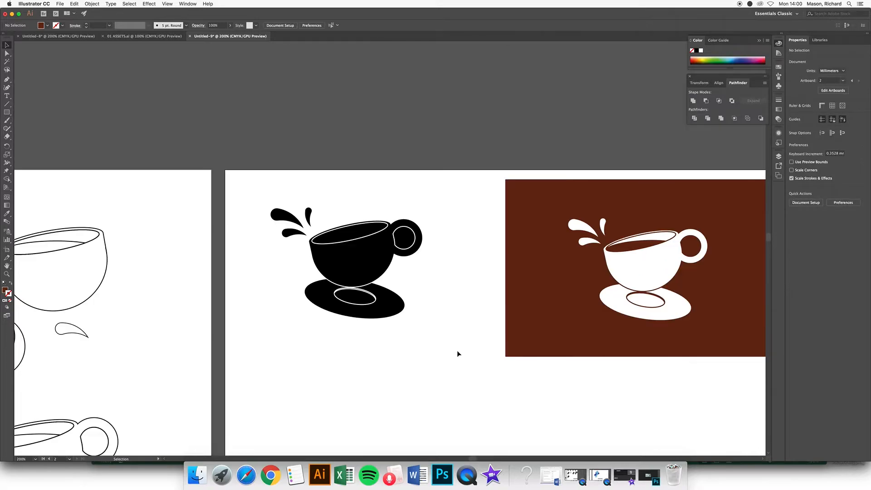
{"action": "key", "text": "super+z"}
{"action": "key", "text": "super+z"}
{"action": "key", "text": "super+z"}
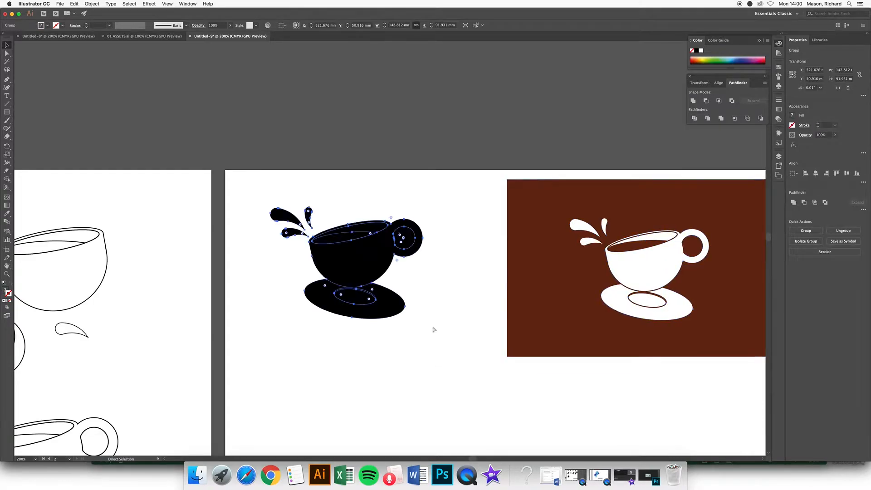
{"action": "left_click", "coordinate": [429, 311]}
{"action": "left_click_drag", "start_coordinate": [434, 330], "coordinate": [420, 318]}
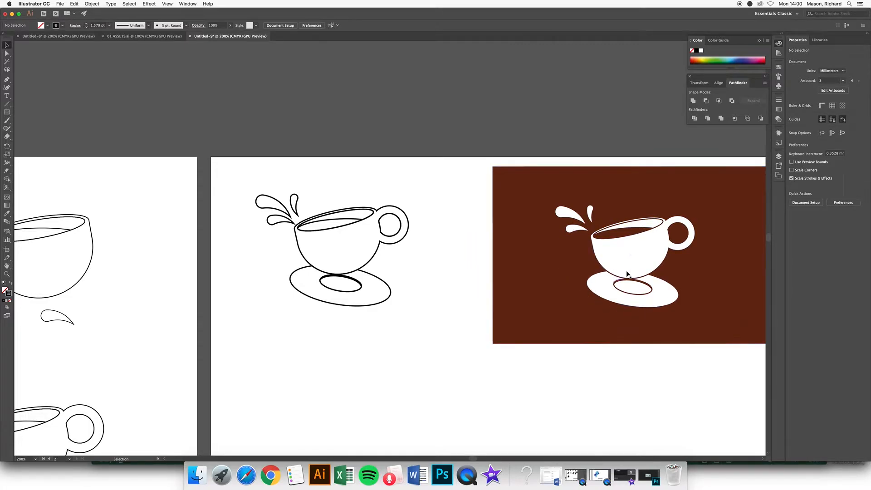
Step: Alt-drag a copy of the cup line art straight down below the original
{"action": "left_click", "coordinate": [428, 326]}
{"action": "left_click_drag", "start_coordinate": [251, 173], "coordinate": [419, 332]}
{"action": "left_click_drag", "start_coordinate": [362, 267], "coordinate": [343, 343]}
{"action": "left_click_drag", "start_coordinate": [428, 371], "coordinate": [421, 189]}
{"action": "left_click_drag", "start_coordinate": [342, 155], "coordinate": [346, 280]}
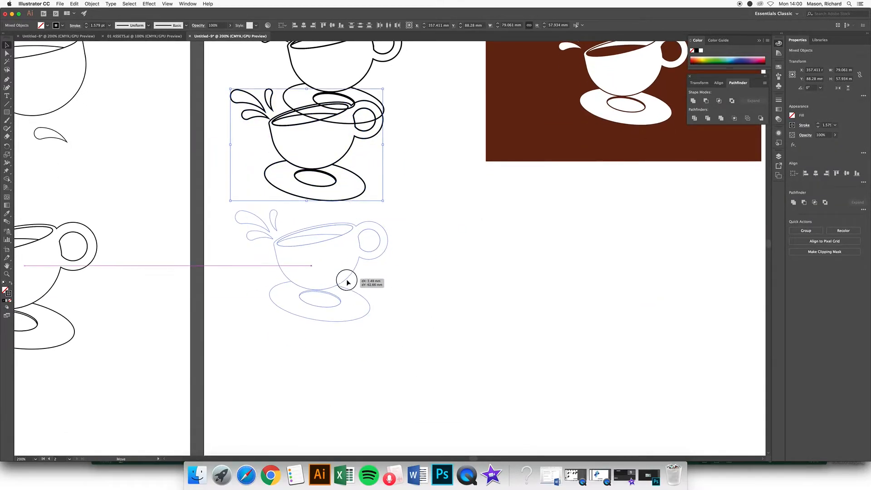
{"action": "left_click", "coordinate": [410, 306]}
Step: Reframe the view, reselect the cup outlines and duplicate them to the right
{"action": "left_click_drag", "start_coordinate": [410, 305], "coordinate": [394, 288]}
{"action": "scroll", "coordinate": [394, 277], "scroll_direction": "up", "scroll_amount": 1}
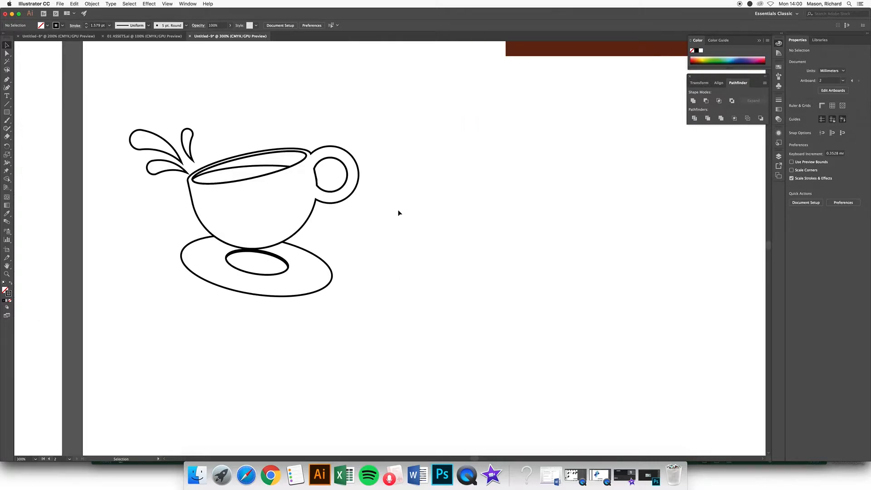
{"action": "left_click_drag", "start_coordinate": [398, 200], "coordinate": [377, 210]}
{"action": "left_click_drag", "start_coordinate": [117, 119], "coordinate": [374, 344]}
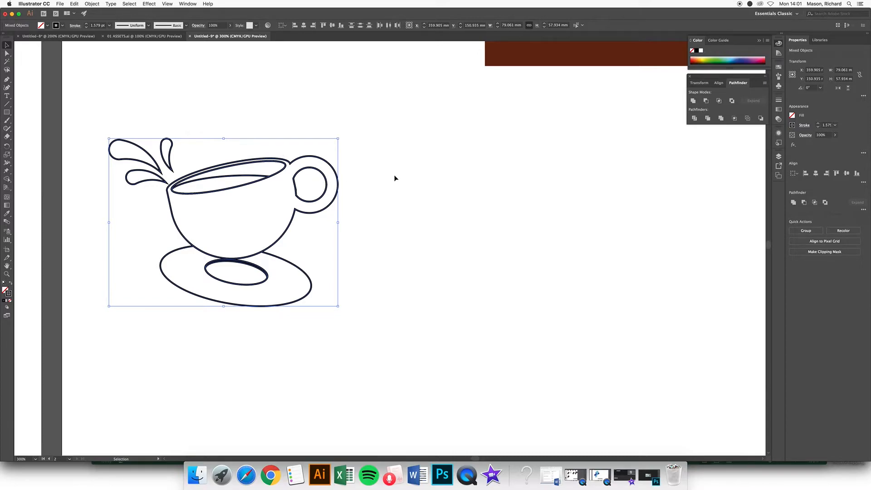
{"action": "left_click_drag", "start_coordinate": [283, 235], "coordinate": [558, 223]}
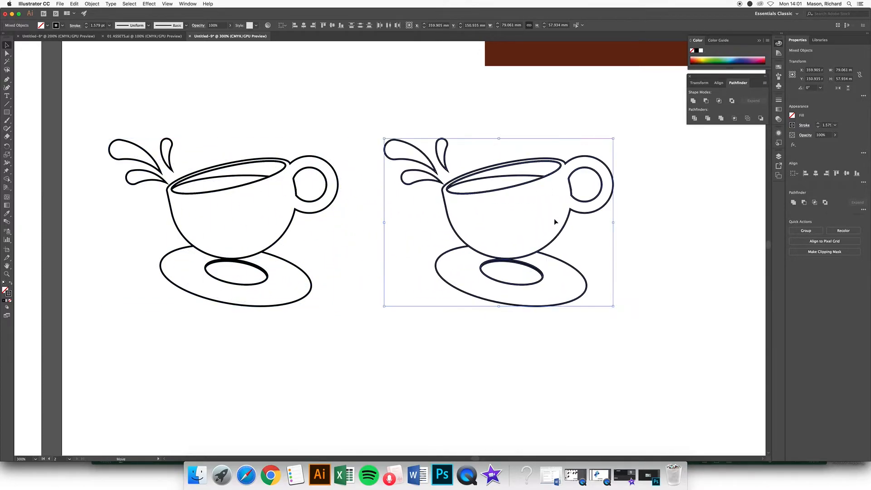
Step: Unite the left cup's paths with Pathfinder and swap to a solid black fill
{"action": "left_click", "coordinate": [655, 215]}
{"action": "left_click_drag", "start_coordinate": [112, 115], "coordinate": [347, 332]}
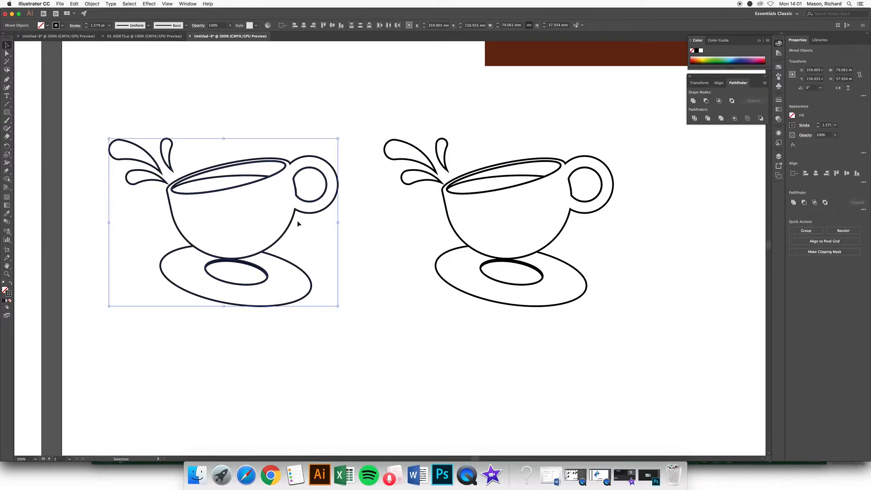
{"action": "left_click_drag", "start_coordinate": [707, 78], "coordinate": [190, 74]}
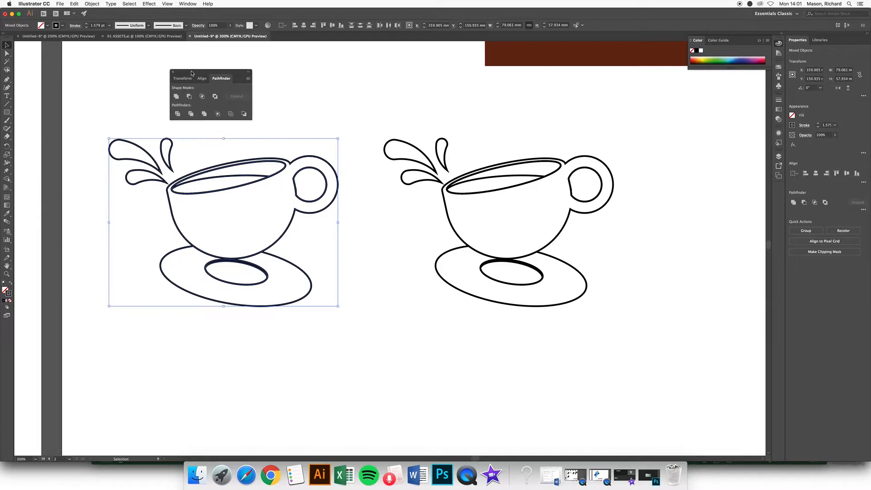
{"action": "left_click", "coordinate": [176, 97]}
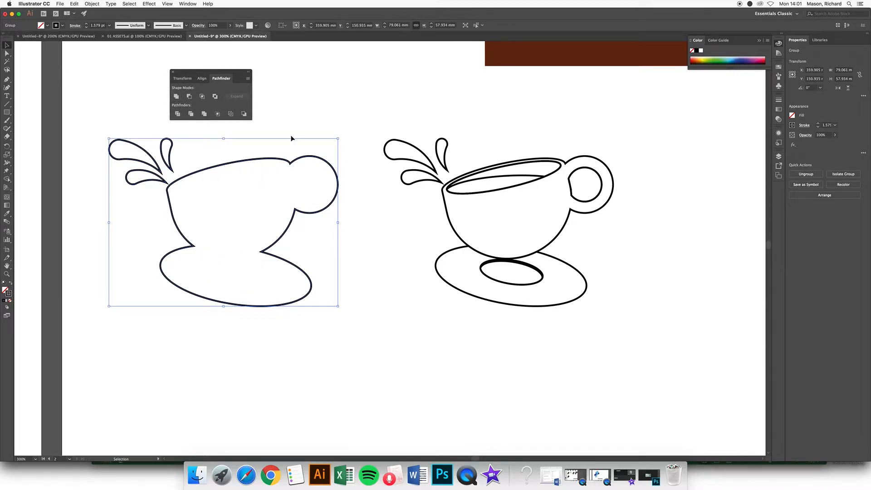
{"action": "left_click", "coordinate": [11, 283]}
{"action": "left_click", "coordinate": [175, 333]}
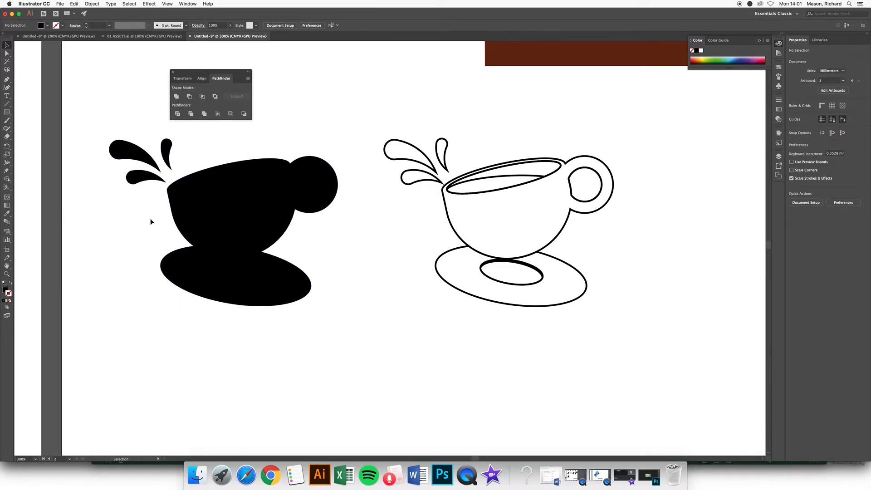
Step: Make the black cup silhouette a compound path via Object > Compound Path > Make
{"action": "left_click", "coordinate": [167, 152]}
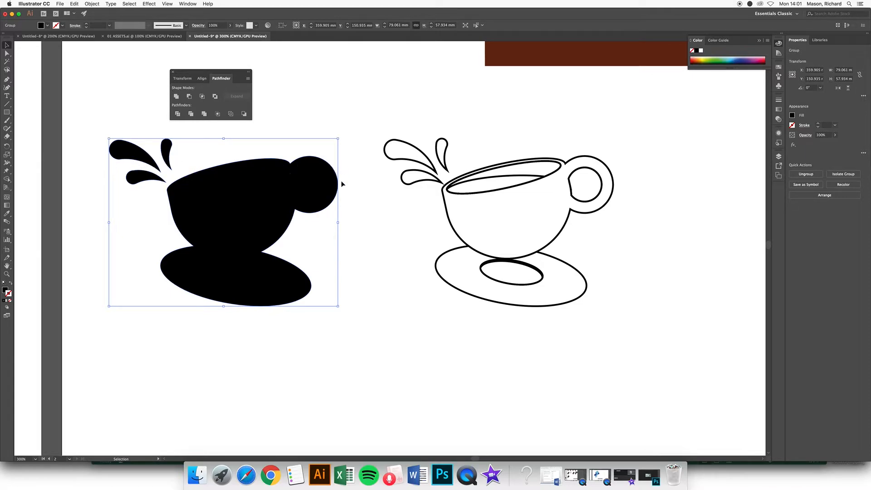
{"action": "left_click", "coordinate": [288, 116]}
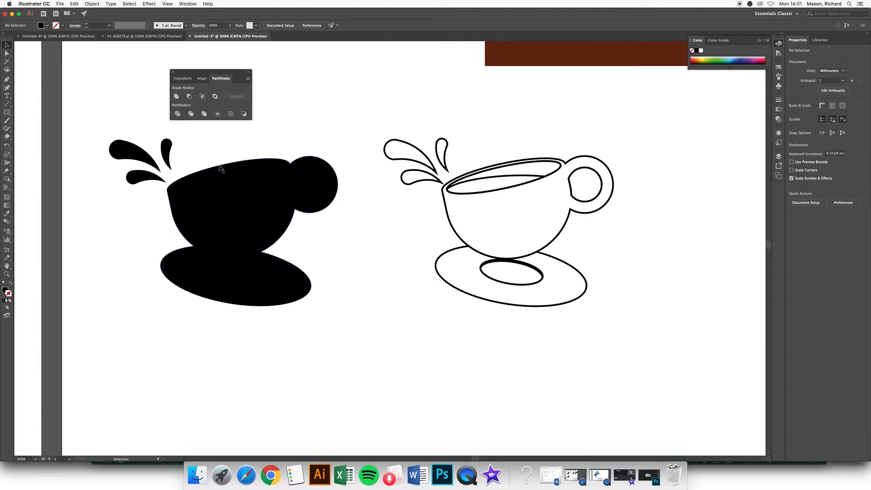
{"action": "left_click", "coordinate": [197, 193]}
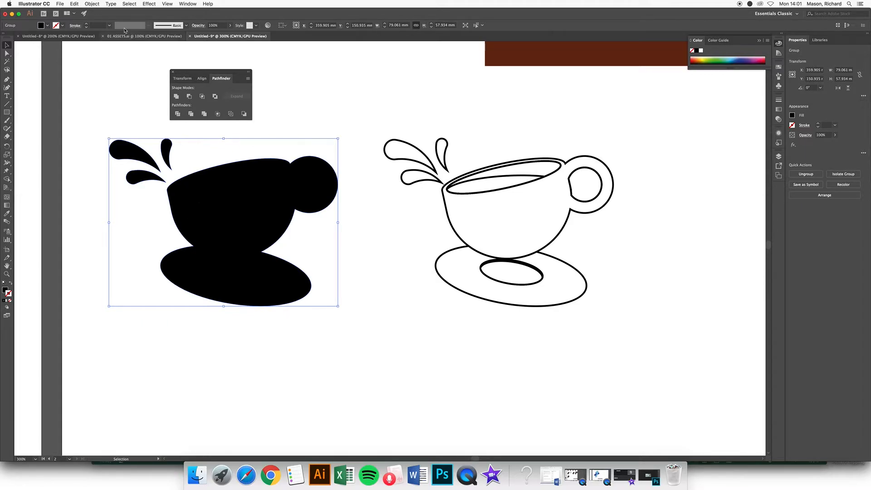
{"action": "left_click", "coordinate": [93, 4]}
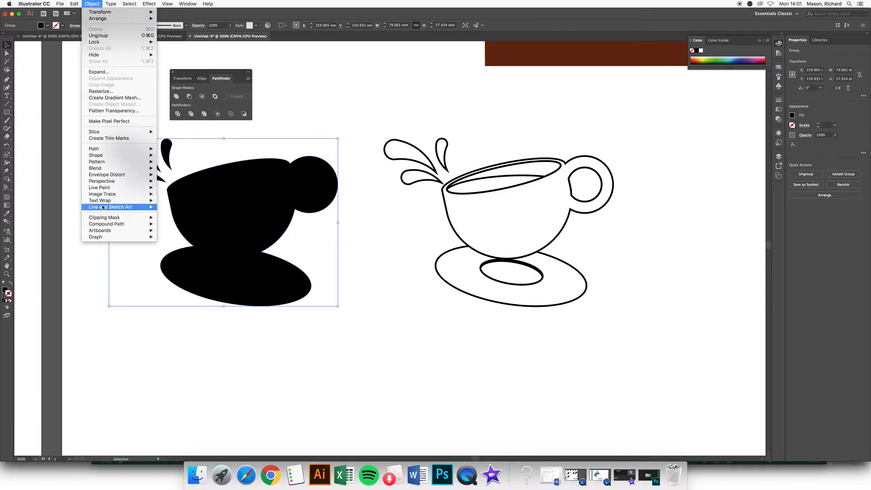
{"action": "mouse_move", "coordinate": [106, 226]}
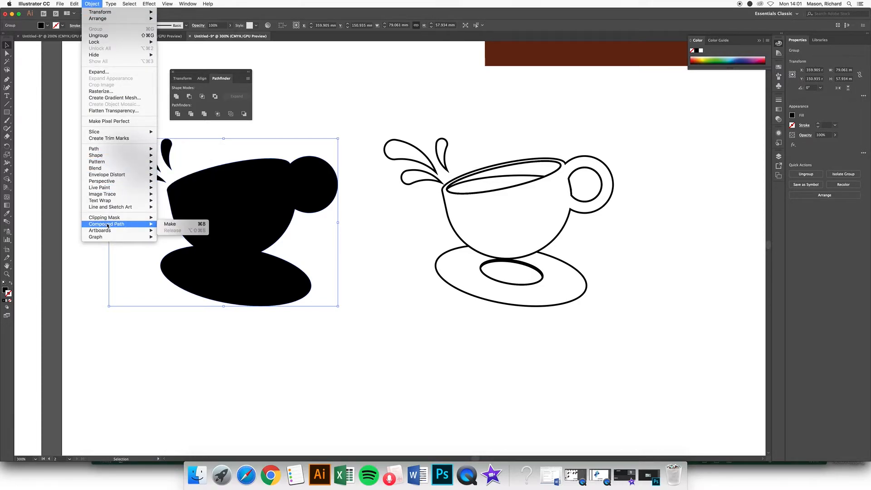
{"action": "left_click", "coordinate": [171, 224]}
{"action": "left_click", "coordinate": [293, 132]}
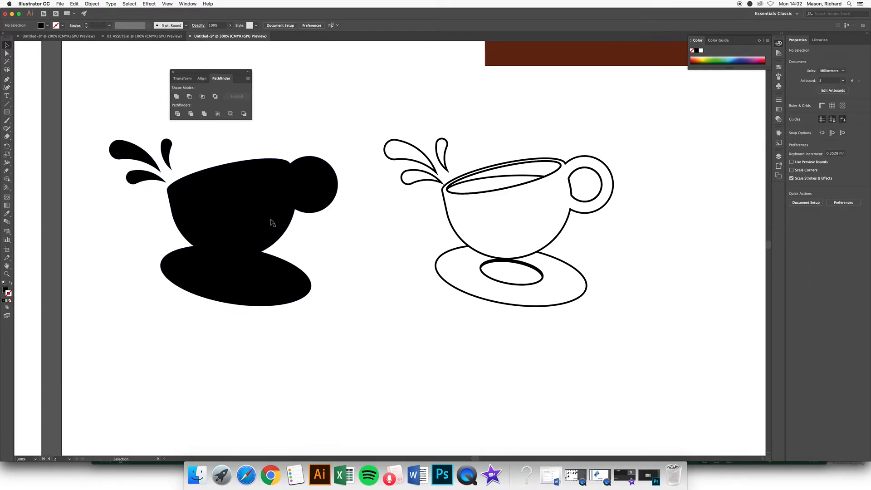
Step: Centre the right line-art cup and marquee-select all of its paths
{"action": "left_click_drag", "start_coordinate": [371, 230], "coordinate": [267, 235]}
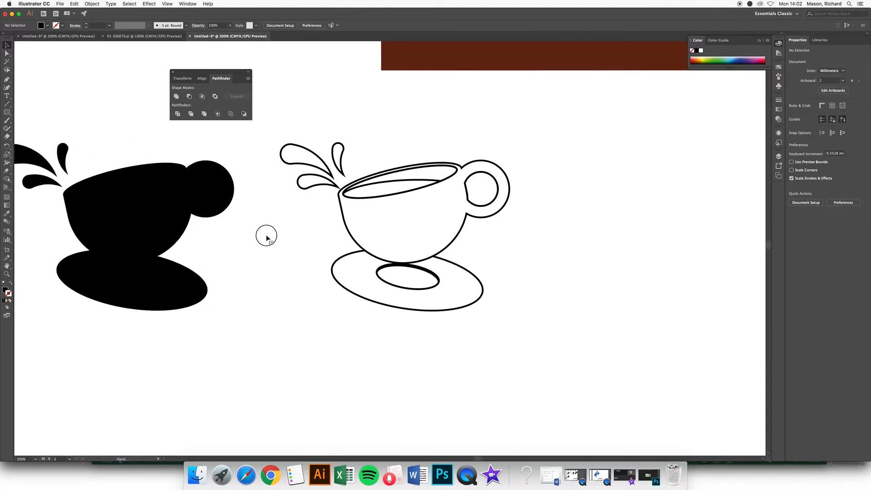
{"action": "left_click_drag", "start_coordinate": [266, 132], "coordinate": [532, 338]}
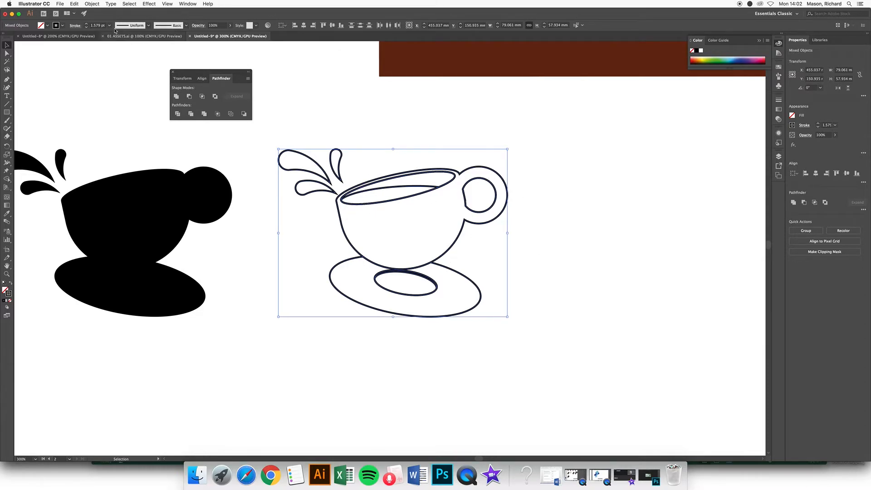
{"action": "left_click", "coordinate": [94, 4]}
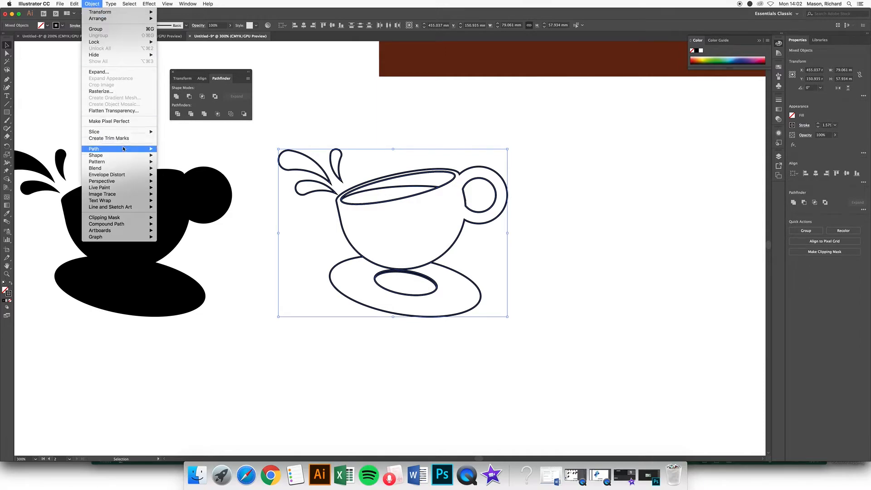
Step: Apply Outline Stroke to the right cup, then Unite the resulting shapes
{"action": "mouse_move", "coordinate": [100, 149]}
{"action": "left_click", "coordinate": [181, 165]}
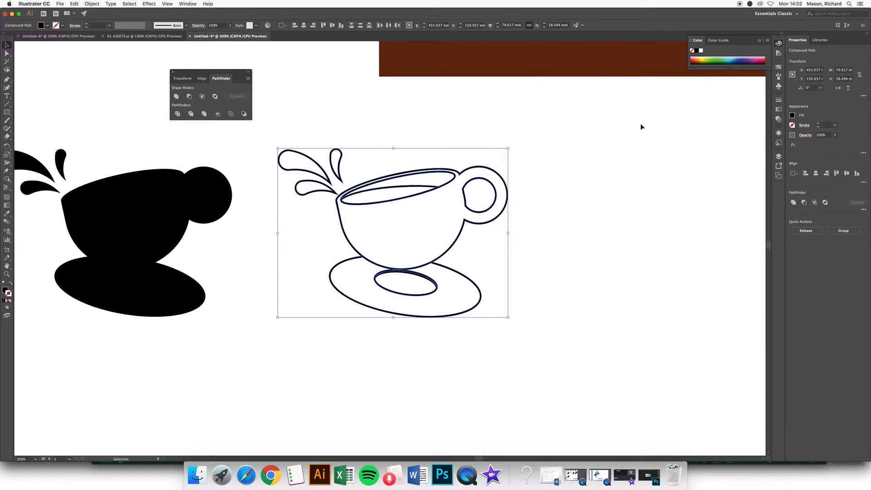
{"action": "left_click", "coordinate": [177, 97]}
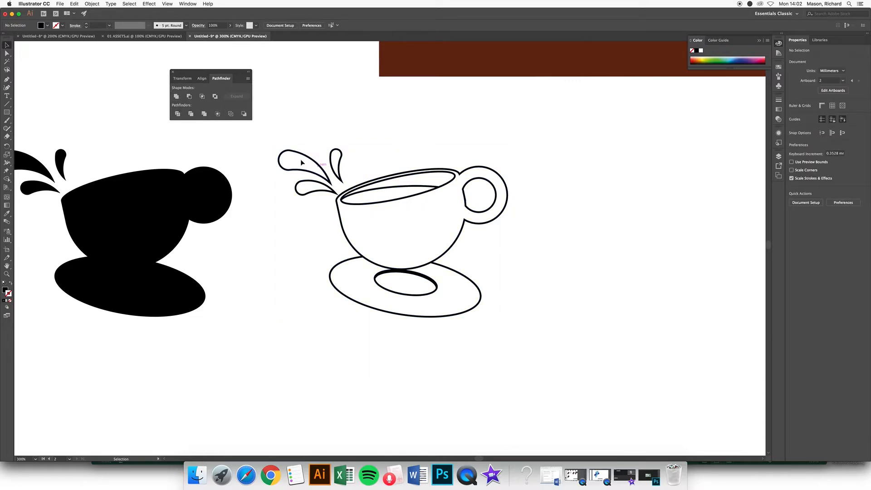
{"action": "left_click_drag", "start_coordinate": [281, 129], "coordinate": [451, 254]}
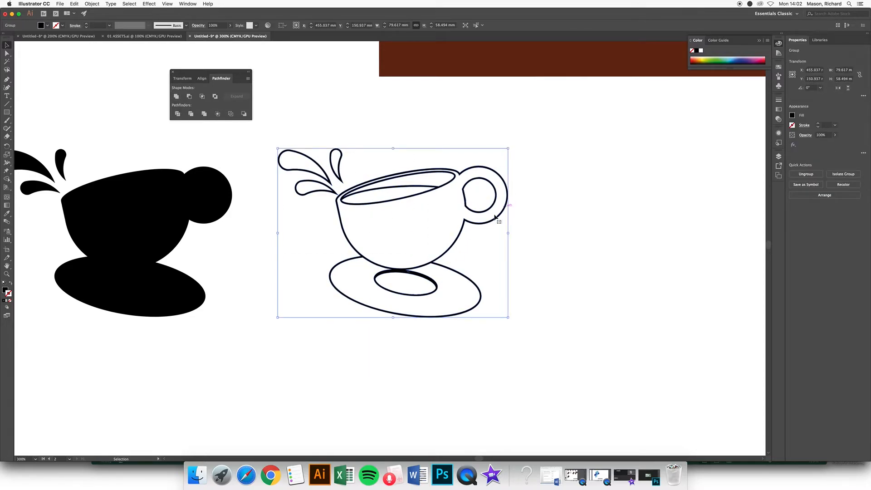
{"action": "left_click", "coordinate": [11, 284]}
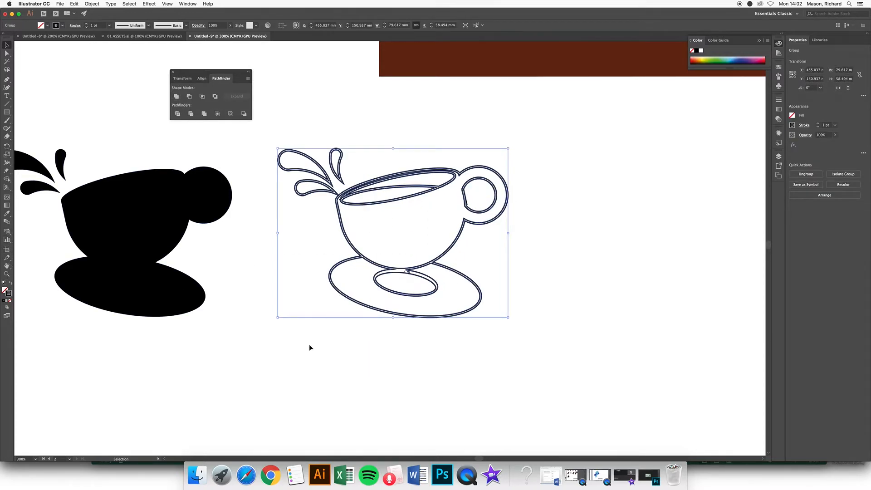
{"action": "left_click", "coordinate": [391, 331]}
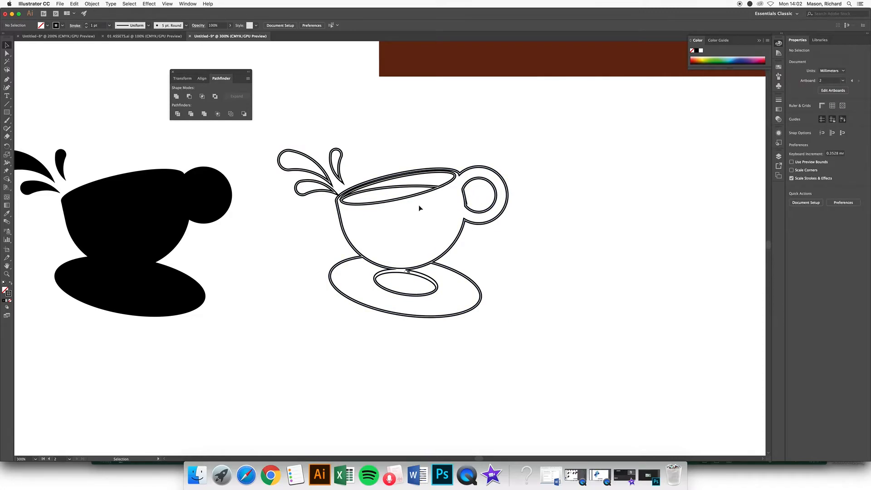
{"action": "left_click_drag", "start_coordinate": [288, 121], "coordinate": [500, 361]}
{"action": "left_click", "coordinate": [10, 284]}
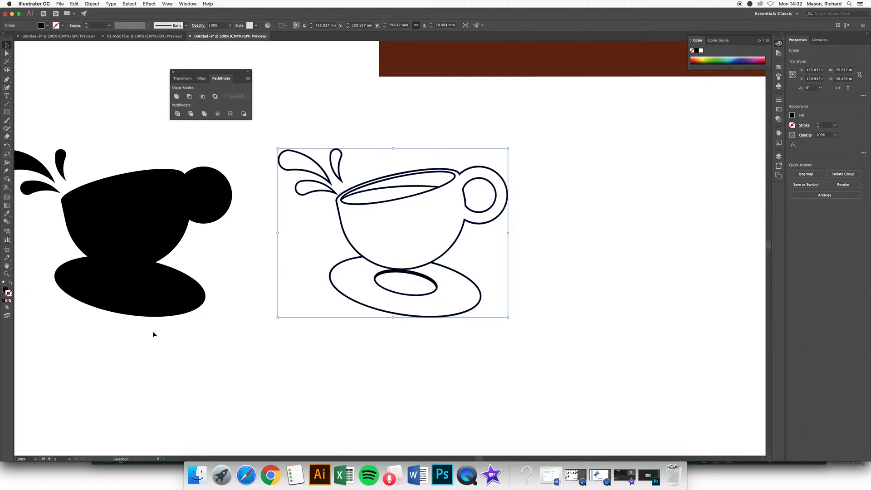
{"action": "left_click", "coordinate": [449, 372]}
{"action": "left_click_drag", "start_coordinate": [367, 151], "coordinate": [492, 292]}
Step: Recolour the cup outline yellow-green and drag it left onto the black silhouette
{"action": "left_click", "coordinate": [710, 58]}
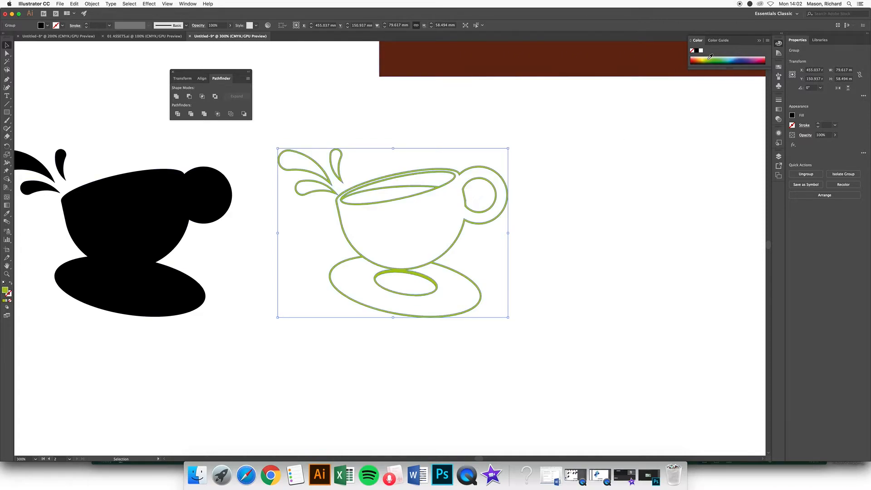
{"action": "left_click", "coordinate": [296, 134]}
{"action": "left_click", "coordinate": [289, 152]}
{"action": "scroll", "coordinate": [296, 227], "scroll_direction": "left", "scroll_amount": 5}
{"action": "left_click_drag", "start_coordinate": [466, 176], "coordinate": [189, 176]}
{"action": "left_click", "coordinate": [284, 133]}
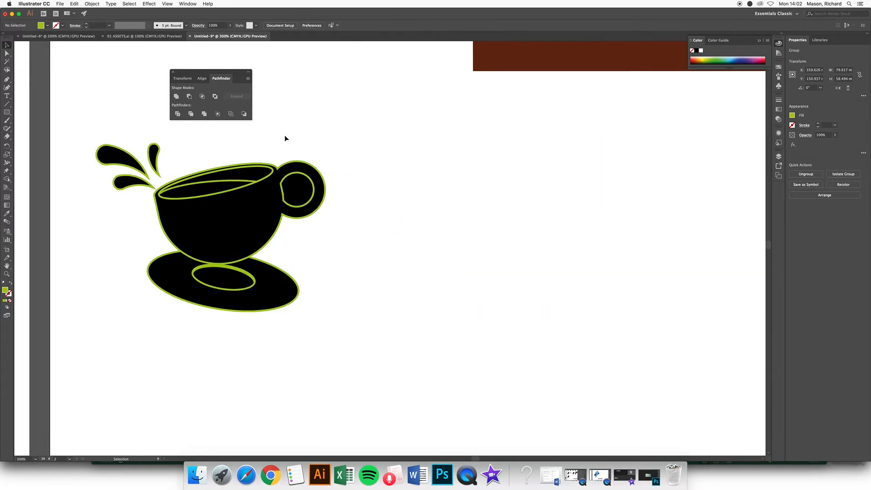
{"action": "scroll", "coordinate": [280, 255], "scroll_direction": "down", "scroll_amount": 1}
{"action": "scroll", "coordinate": [284, 235], "scroll_direction": "up", "scroll_amount": 2}
Step: Shift the green cup outline slightly down and right over the black shapes
{"action": "left_click_drag", "start_coordinate": [277, 229], "coordinate": [291, 236]}
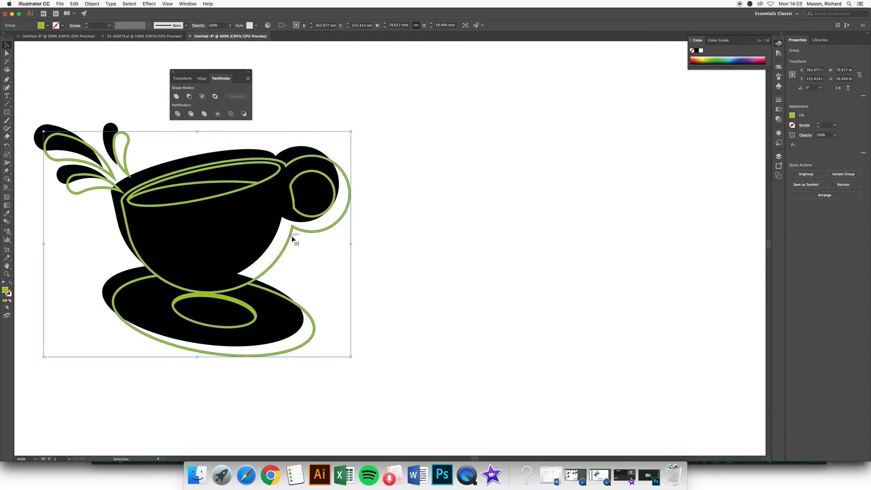
{"action": "left_click", "coordinate": [396, 167]}
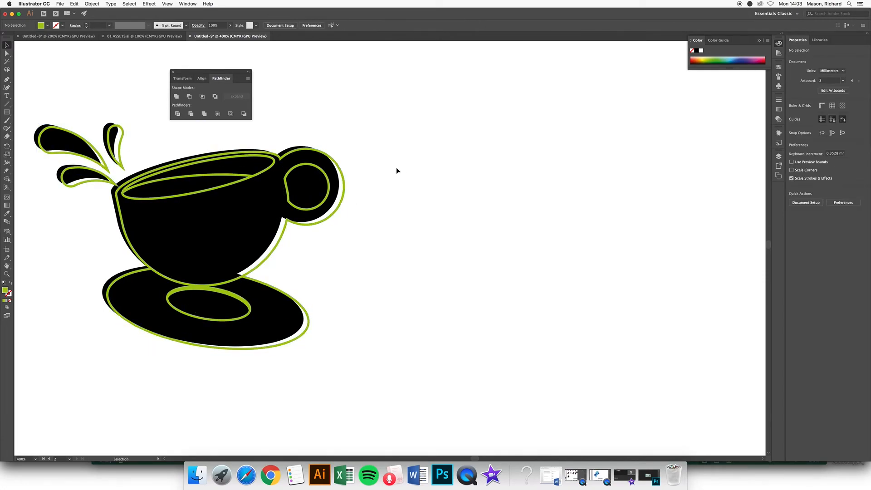
{"action": "left_click", "coordinate": [340, 179]}
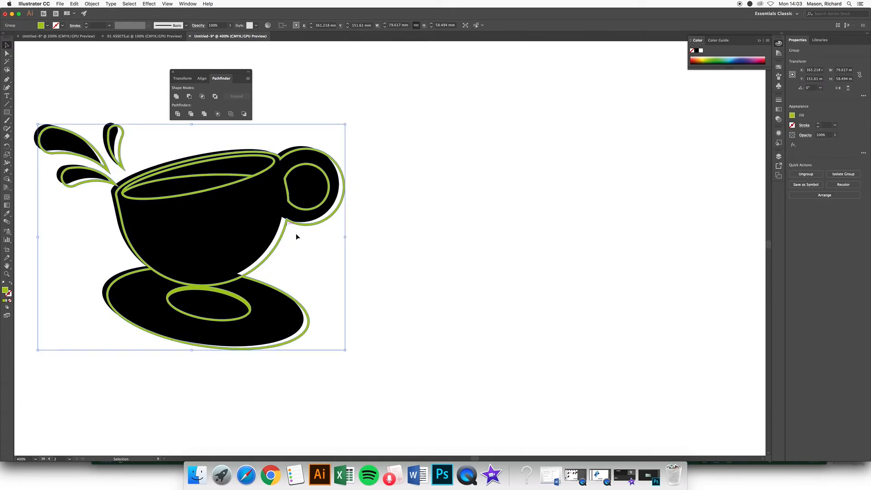
{"action": "left_click", "coordinate": [391, 164]}
Step: Select the black silhouette with the green outline and centre them horizontally and vertically
{"action": "left_click", "coordinate": [331, 157]}
{"action": "left_click", "coordinate": [263, 190], "text": "shift"}
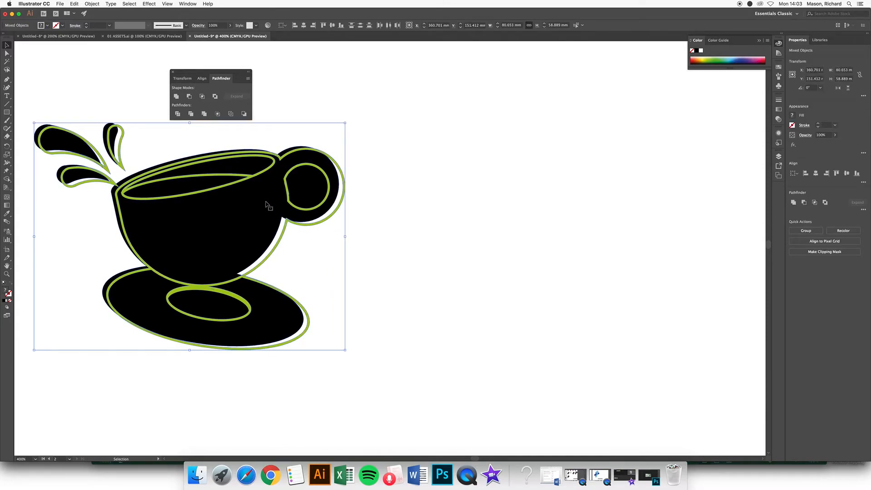
{"action": "left_click", "coordinate": [303, 27]}
{"action": "left_click", "coordinate": [332, 26]}
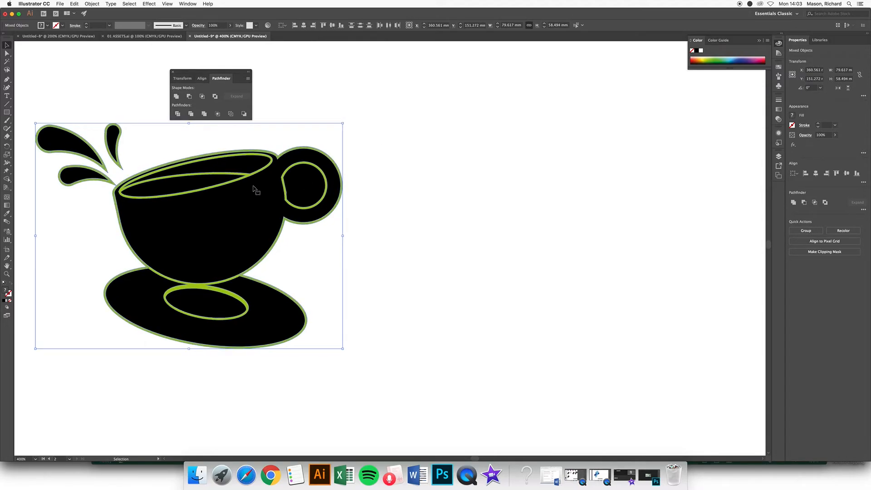
Step: Select all the cup artwork and apply Pathfinder Minus Front to cut out the green lines
{"action": "left_click", "coordinate": [361, 184]}
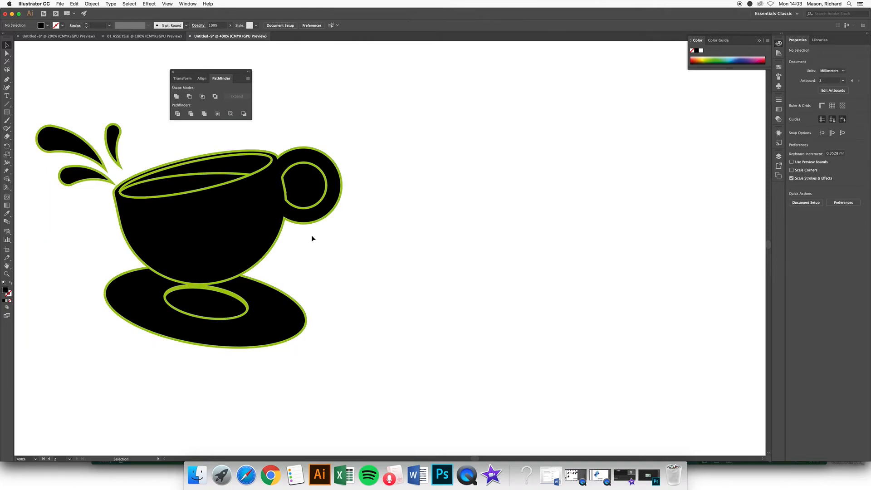
{"action": "scroll", "coordinate": [311, 253], "scroll_direction": "left", "scroll_amount": 4}
{"action": "key", "text": "super+a"}
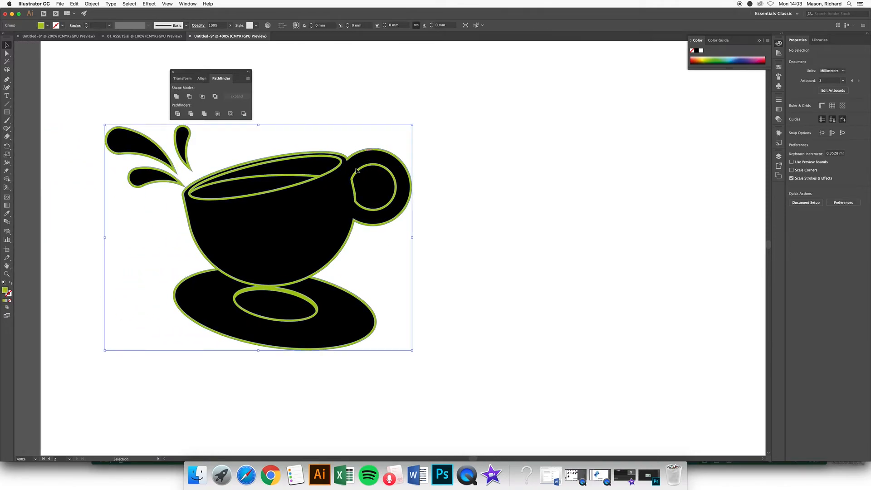
{"action": "left_click", "coordinate": [189, 96]}
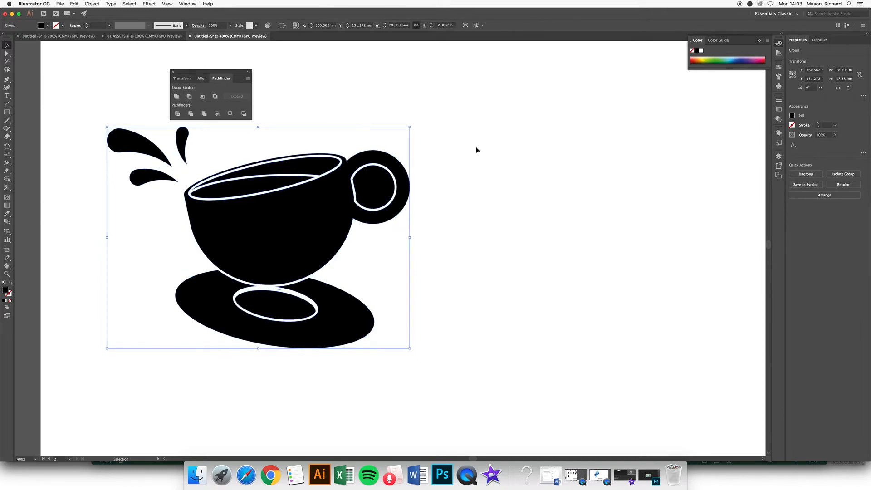
Step: Zoom out and drag a copy of the brown logo artwork downward
{"action": "left_click", "coordinate": [444, 207]}
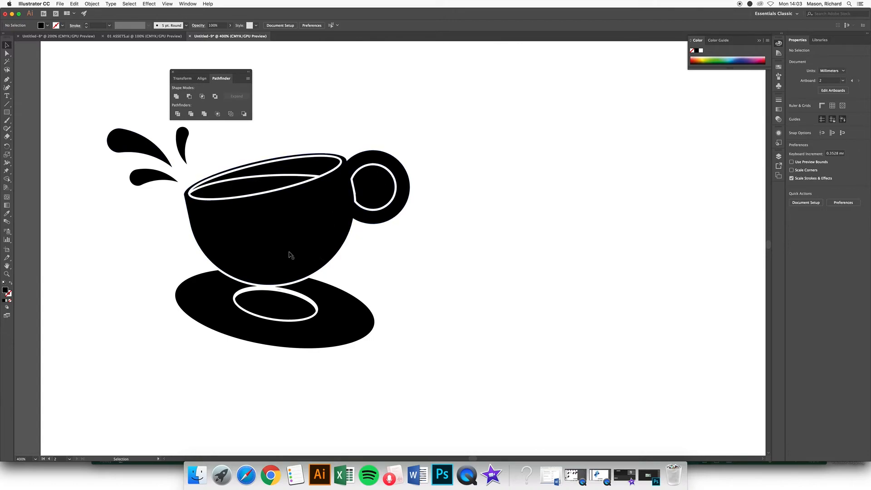
{"action": "key", "text": "super+minus"}
{"action": "key", "text": "super+minus"}
{"action": "key", "text": "super+minus"}
{"action": "left_click_drag", "start_coordinate": [485, 142], "coordinate": [474, 311]}
Step: Undo the misplaced copy, ungroup the brown logo, and duplicate the brown rectangle below
{"action": "key", "text": "super+z"}
{"action": "key", "text": "super+shift+g"}
{"action": "left_click", "coordinate": [490, 233]}
{"action": "left_click_drag", "start_coordinate": [488, 163], "coordinate": [476, 347]}
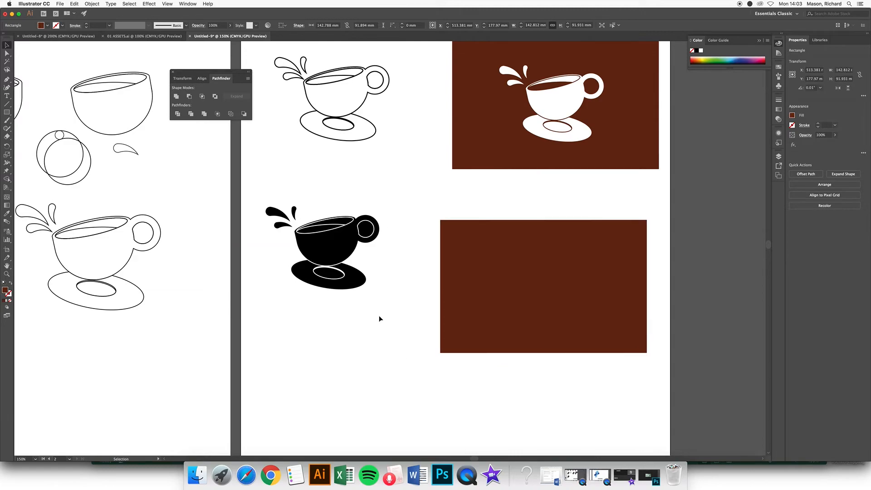
Step: Move the black cup silhouette onto the new brown rectangle and send the rectangle to back
{"action": "left_click", "coordinate": [364, 213]}
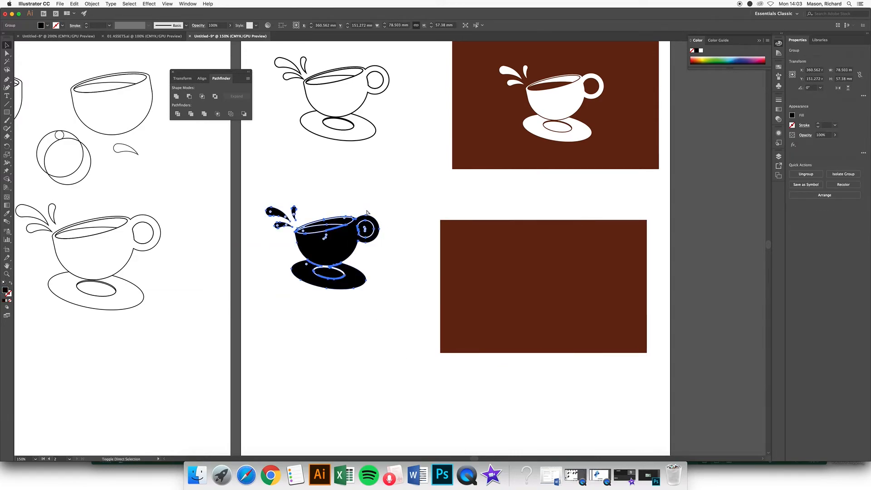
{"action": "left_click_drag", "start_coordinate": [327, 258], "coordinate": [566, 283]}
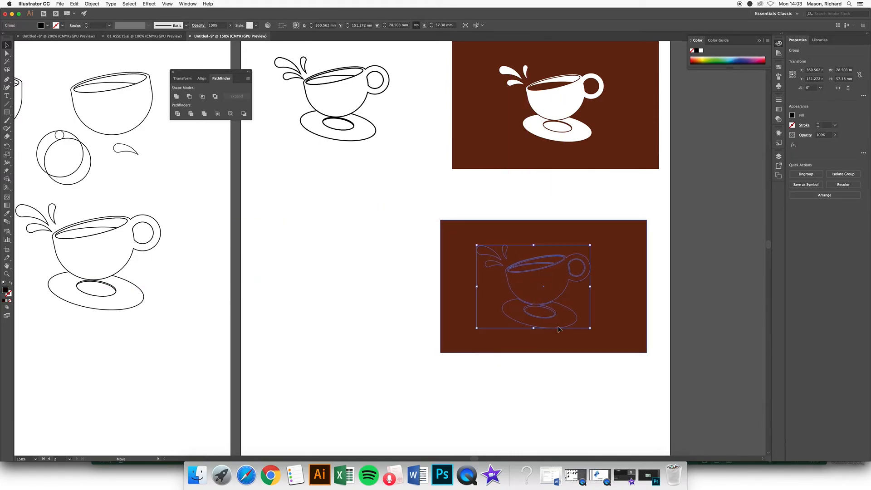
{"action": "left_click", "coordinate": [564, 364]}
{"action": "left_click", "coordinate": [558, 285]}
{"action": "key", "text": "super+shift+bracketleft"}
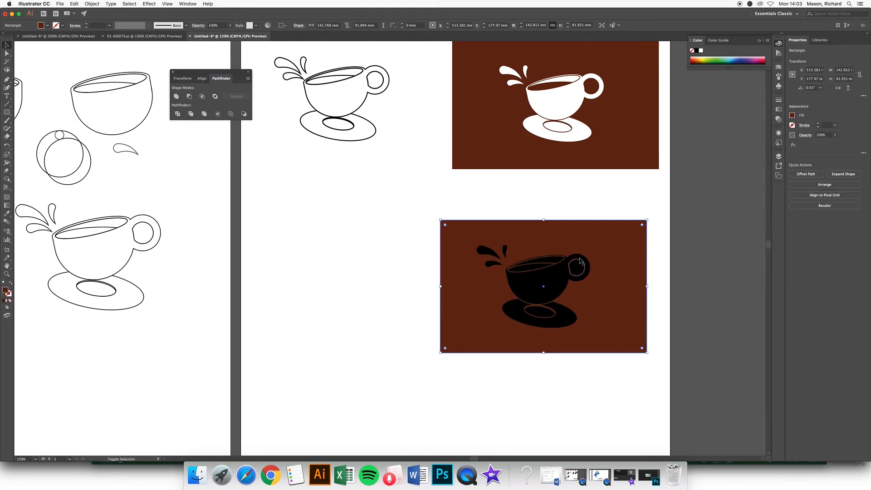
{"action": "left_click", "coordinate": [288, 307]}
{"action": "scroll", "coordinate": [422, 324], "scroll_direction": "right", "scroll_amount": 5}
{"action": "scroll", "coordinate": [422, 324], "scroll_direction": "down", "scroll_amount": 2}
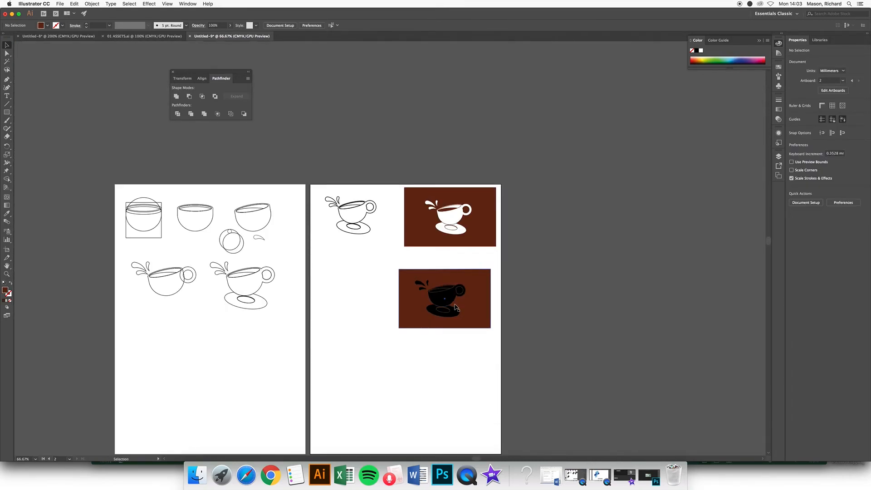
Step: Ungroup the black cup silhouette on the lower brown rectangle via the right-click menu
{"action": "scroll", "coordinate": [457, 308], "scroll_direction": "up", "scroll_amount": 4}
{"action": "scroll", "coordinate": [457, 308], "scroll_direction": "up", "scroll_amount": 1}
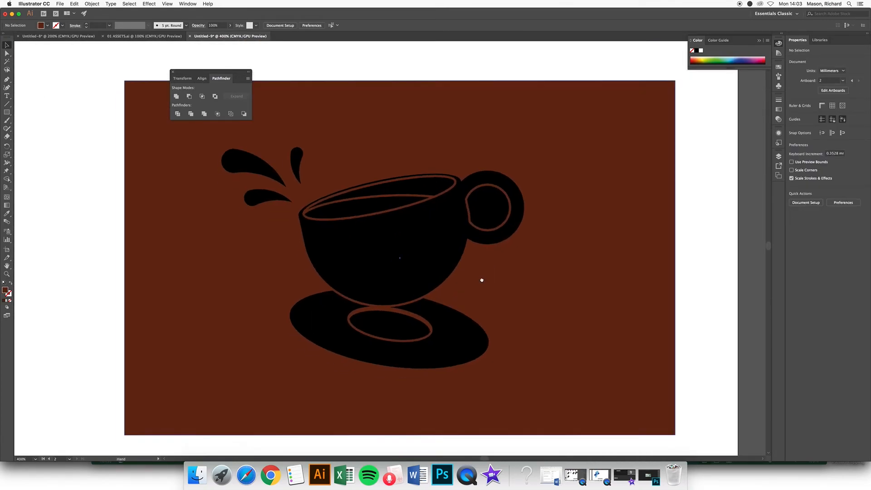
{"action": "scroll", "coordinate": [507, 287], "scroll_direction": "down", "scroll_amount": 1}
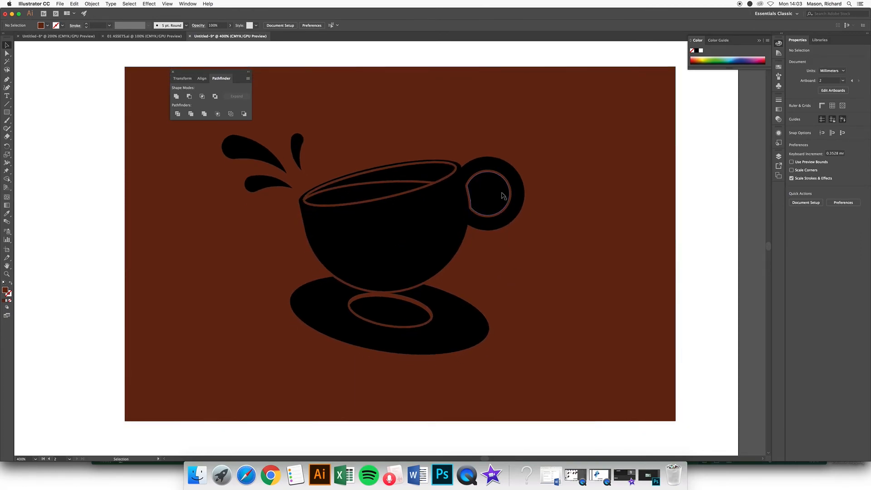
{"action": "left_click", "coordinate": [433, 215]}
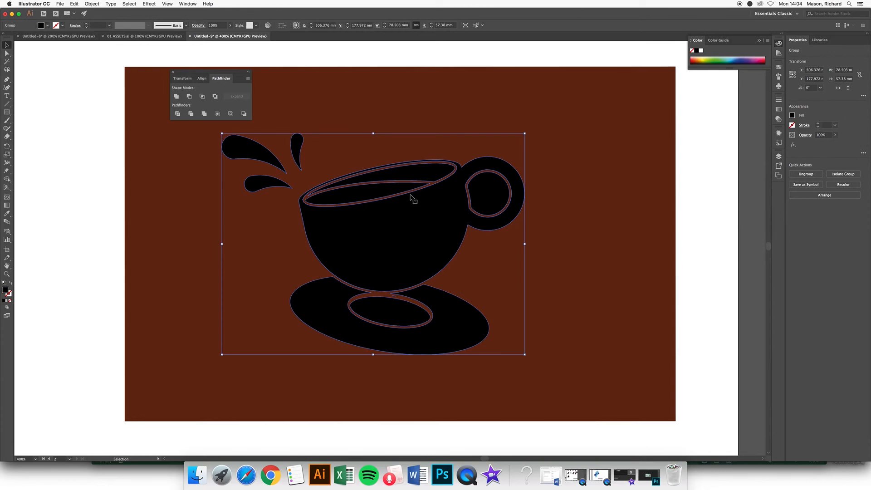
{"action": "right_click", "coordinate": [430, 213]}
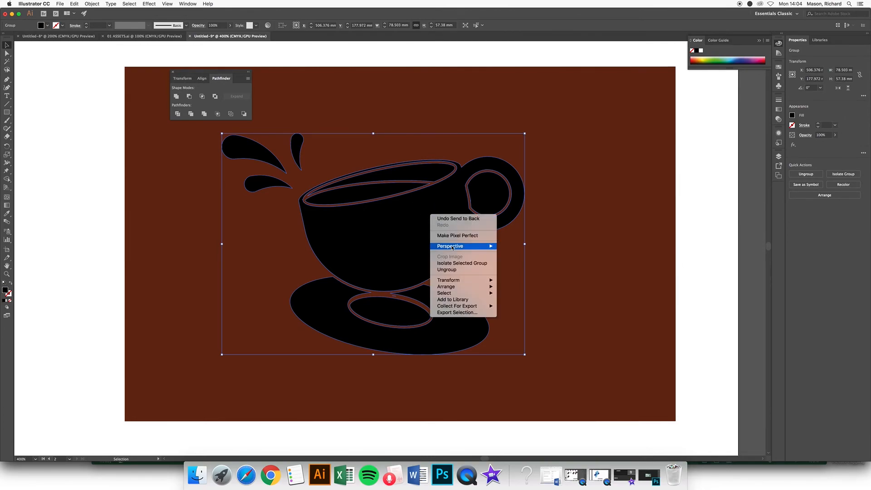
{"action": "left_click", "coordinate": [453, 269]}
{"action": "left_click", "coordinate": [533, 169]}
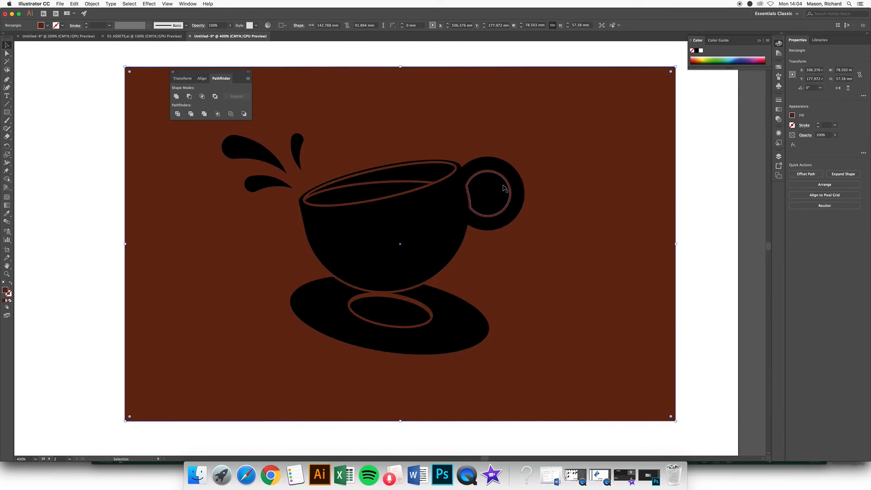
Step: Inspect the separate saucer shape, inner saucer ellipse and brown background rectangle
{"action": "left_click", "coordinate": [393, 299]}
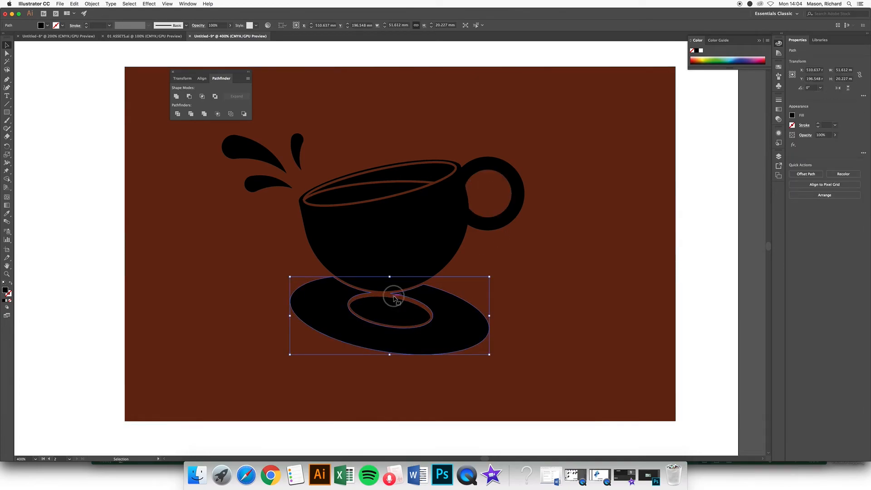
{"action": "left_click", "coordinate": [503, 304]}
{"action": "left_click", "coordinate": [396, 298]}
{"action": "left_click", "coordinate": [400, 302]}
{"action": "left_click", "coordinate": [529, 272]}
{"action": "scroll", "coordinate": [516, 259], "scroll_direction": "down", "scroll_amount": 2}
{"action": "scroll", "coordinate": [517, 259], "scroll_direction": "down", "scroll_amount": 1}
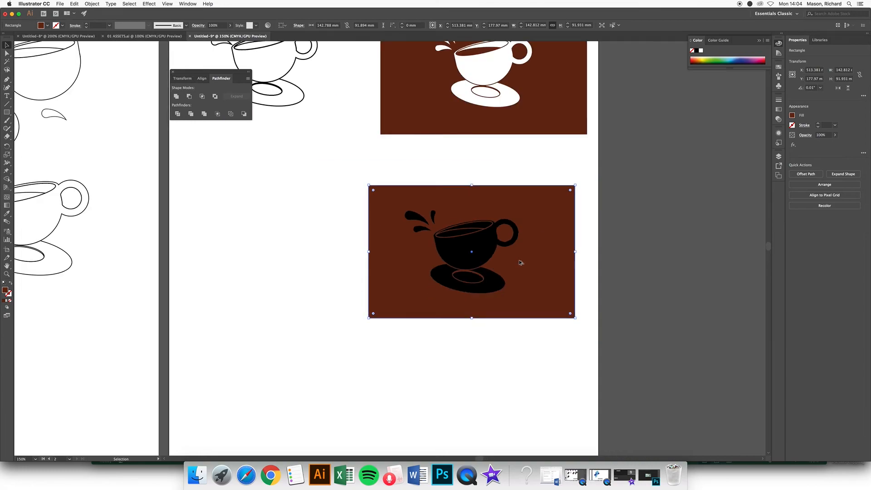
{"action": "scroll", "coordinate": [520, 259], "scroll_direction": "up", "scroll_amount": 3}
Step: Delete the stray rim outline and fill all cup pieces, excluding the brown rectangle, with white
{"action": "left_click", "coordinate": [372, 208]}
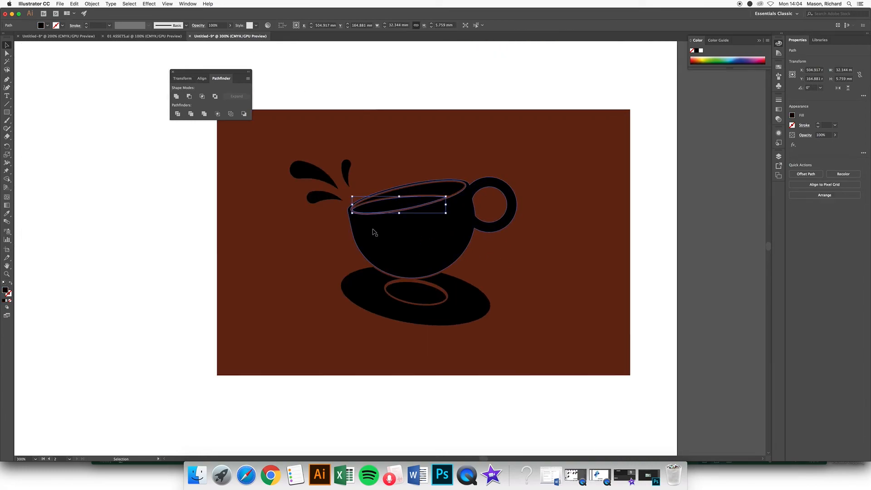
{"action": "key", "text": "Delete"}
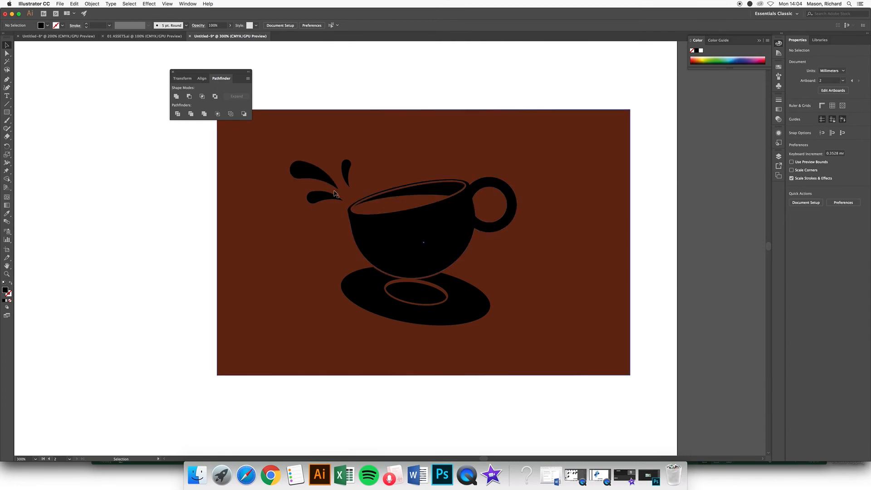
{"action": "left_click", "coordinate": [402, 224]}
{"action": "left_click_drag", "start_coordinate": [175, 146], "coordinate": [569, 391]}
{"action": "left_click", "coordinate": [556, 191], "text": "shift"}
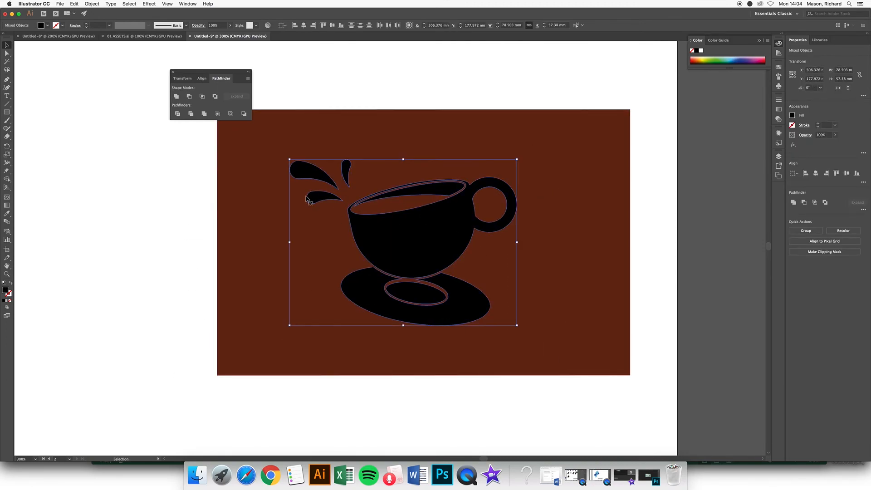
{"action": "left_click", "coordinate": [701, 51]}
{"action": "left_click", "coordinate": [669, 140]}
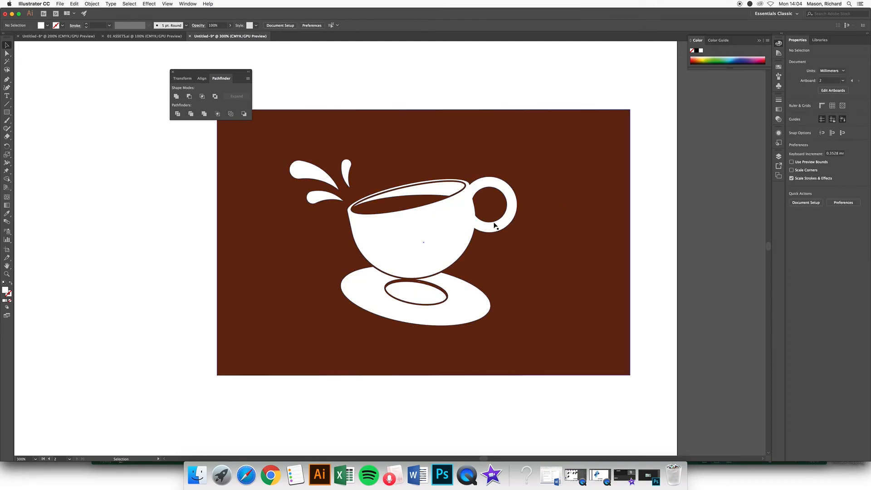
Step: Nudge the brown background rectangle slightly left under the white cup
{"action": "left_click_drag", "start_coordinate": [571, 215], "coordinate": [560, 215]}
{"action": "left_click", "coordinate": [652, 204]}
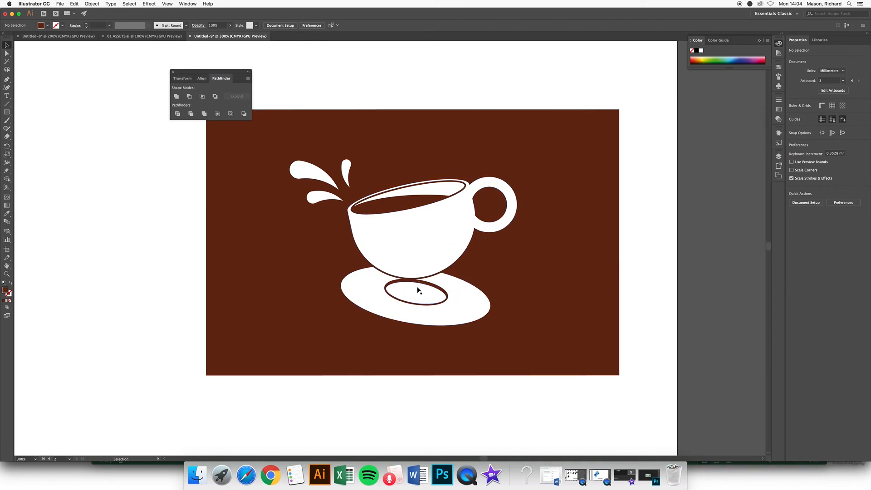
{"action": "key", "text": "space"}
{"action": "left_click_drag", "start_coordinate": [384, 93], "coordinate": [508, 222]}
{"action": "left_click_drag", "start_coordinate": [395, 174], "coordinate": [553, 282]}
{"action": "left_click_drag", "start_coordinate": [410, 150], "coordinate": [423, 254]}
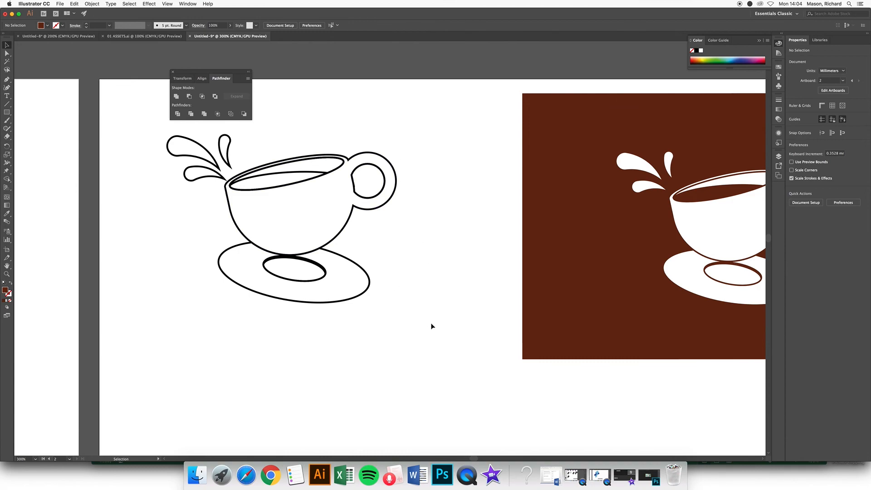
{"action": "scroll", "coordinate": [431, 324], "scroll_direction": "down", "scroll_amount": 5}
{"action": "left_click_drag", "start_coordinate": [397, 342], "coordinate": [379, 260]}
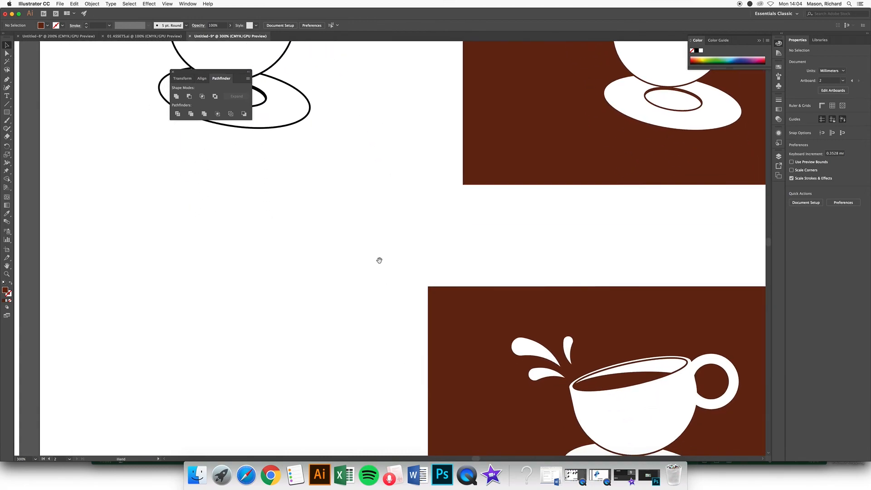
{"action": "scroll", "coordinate": [379, 260], "scroll_direction": "down", "scroll_amount": 5}
{"action": "scroll", "coordinate": [379, 260], "scroll_direction": "right", "scroll_amount": 5}
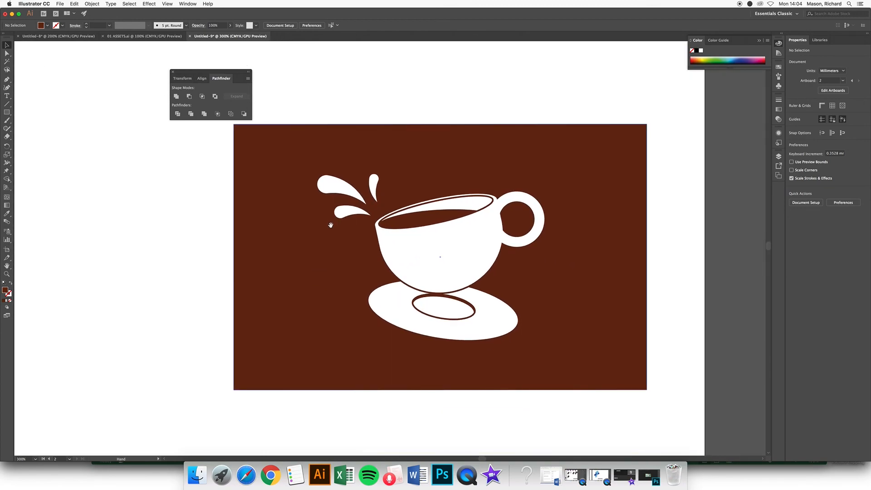